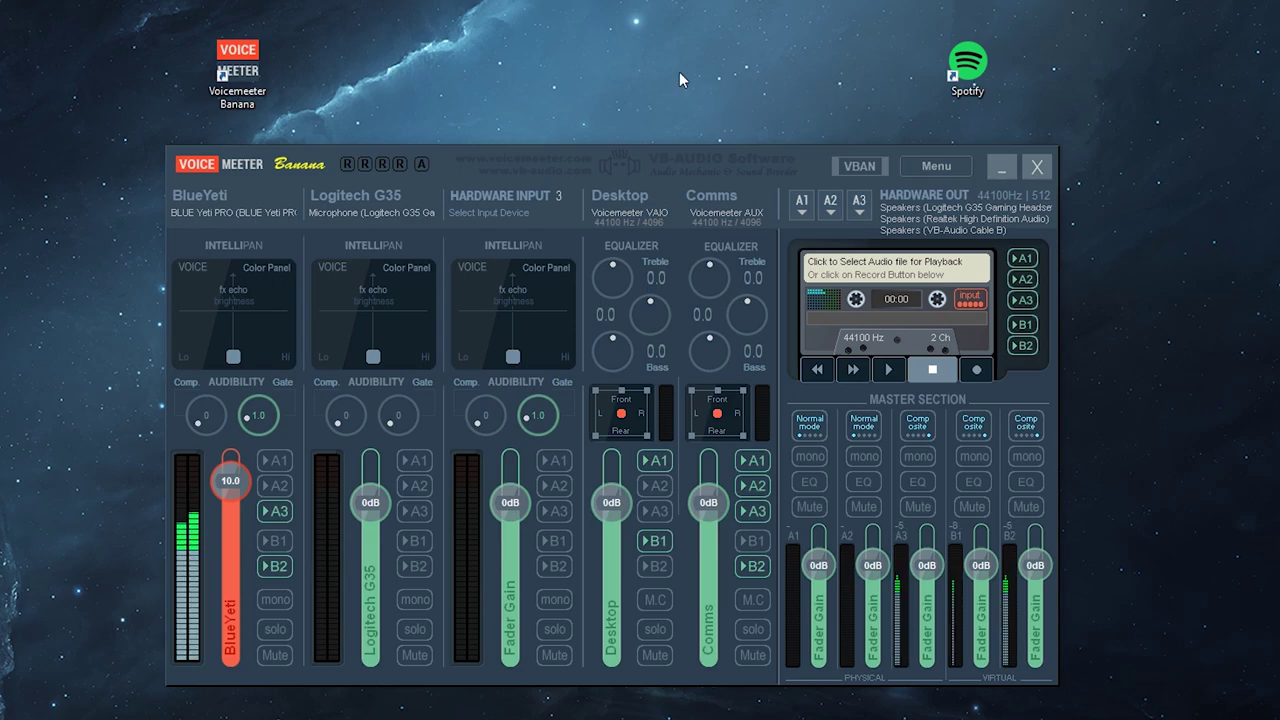
Open Spotify's Settings from the profile menu, show the advanced settings, then return to Voicemeeter
{"action": "key", "text": "alt+Tab"}
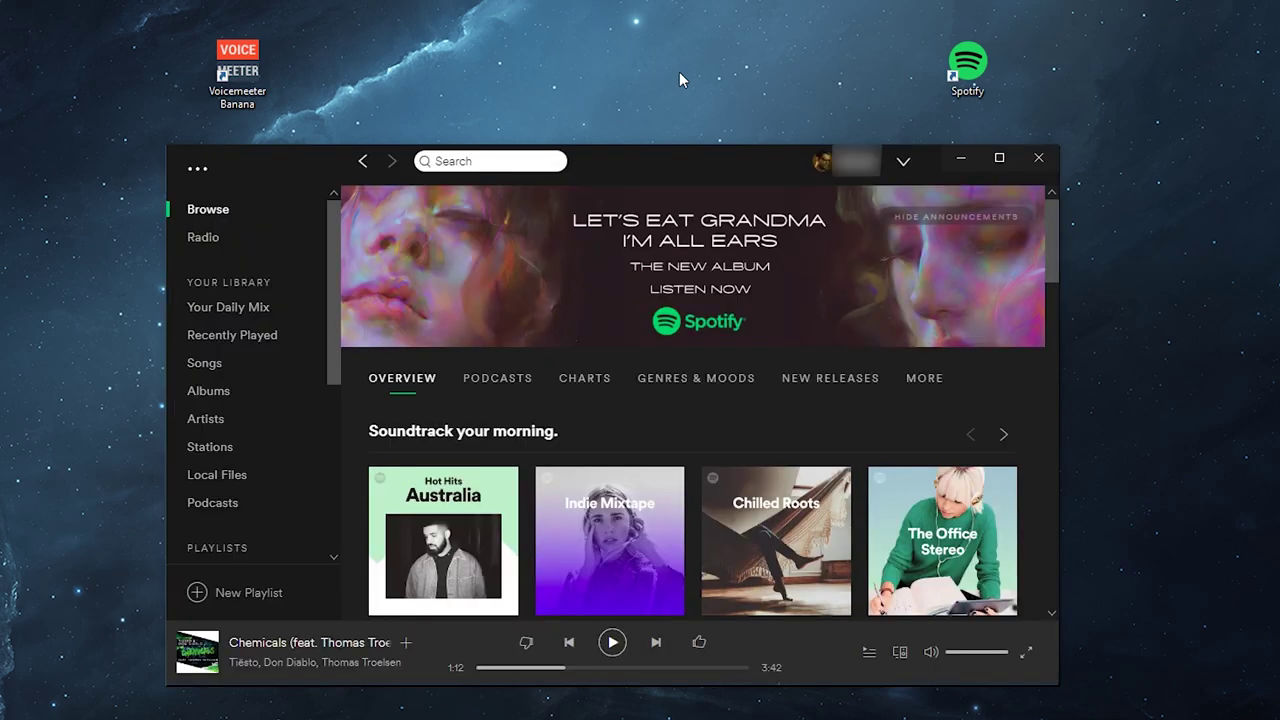
{"action": "left_click", "coordinate": [903, 162]}
{"action": "left_click", "coordinate": [829, 260]}
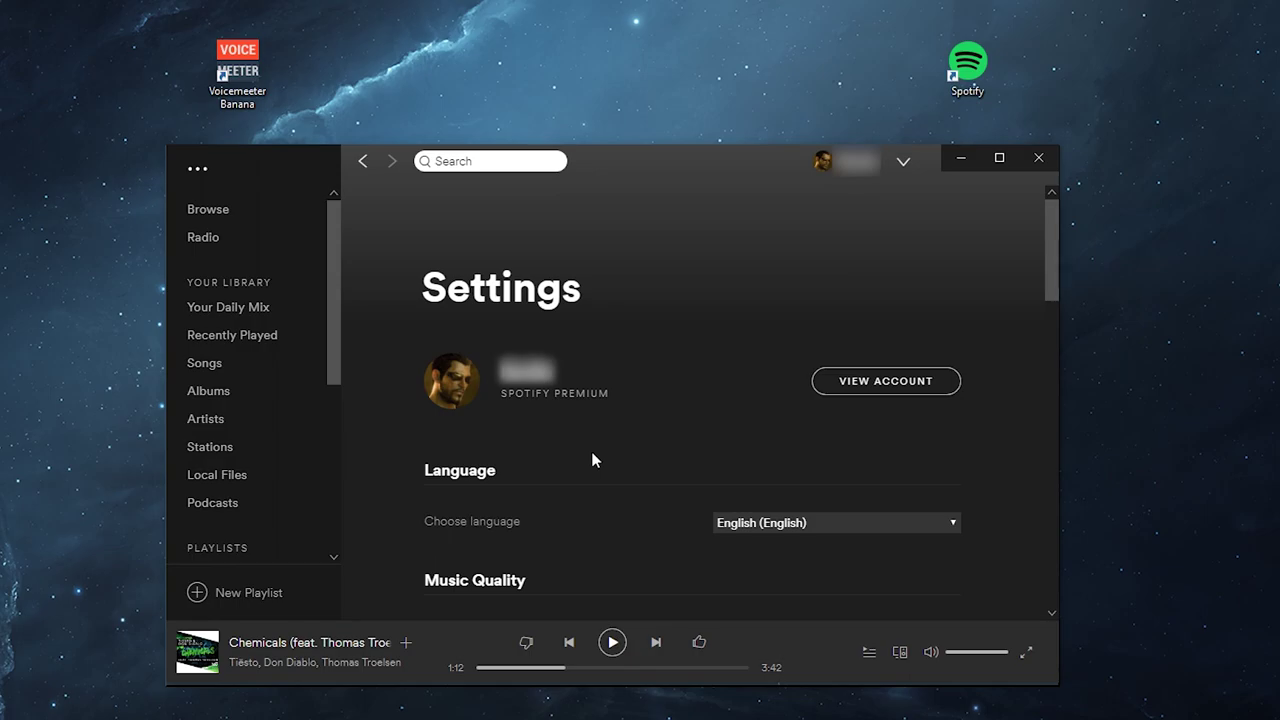
{"action": "scroll", "coordinate": [591, 459], "scroll_direction": "down", "scroll_amount": 15}
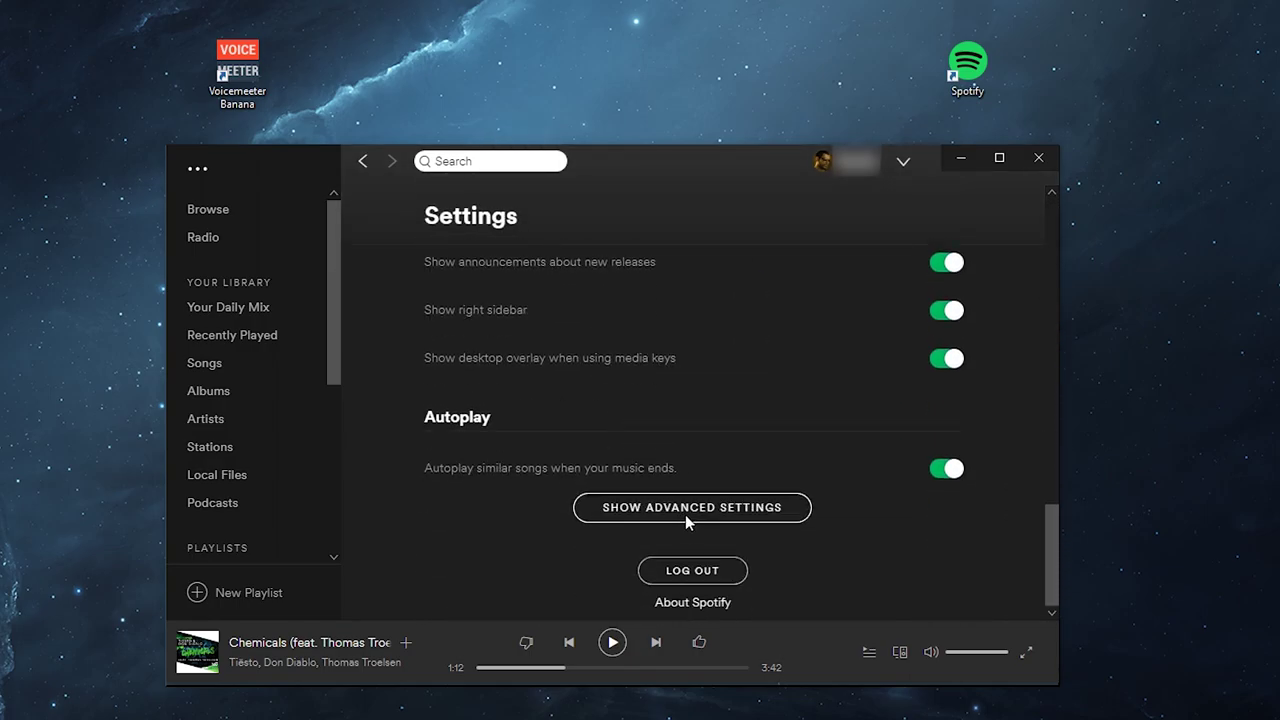
{"action": "left_click", "coordinate": [686, 517]}
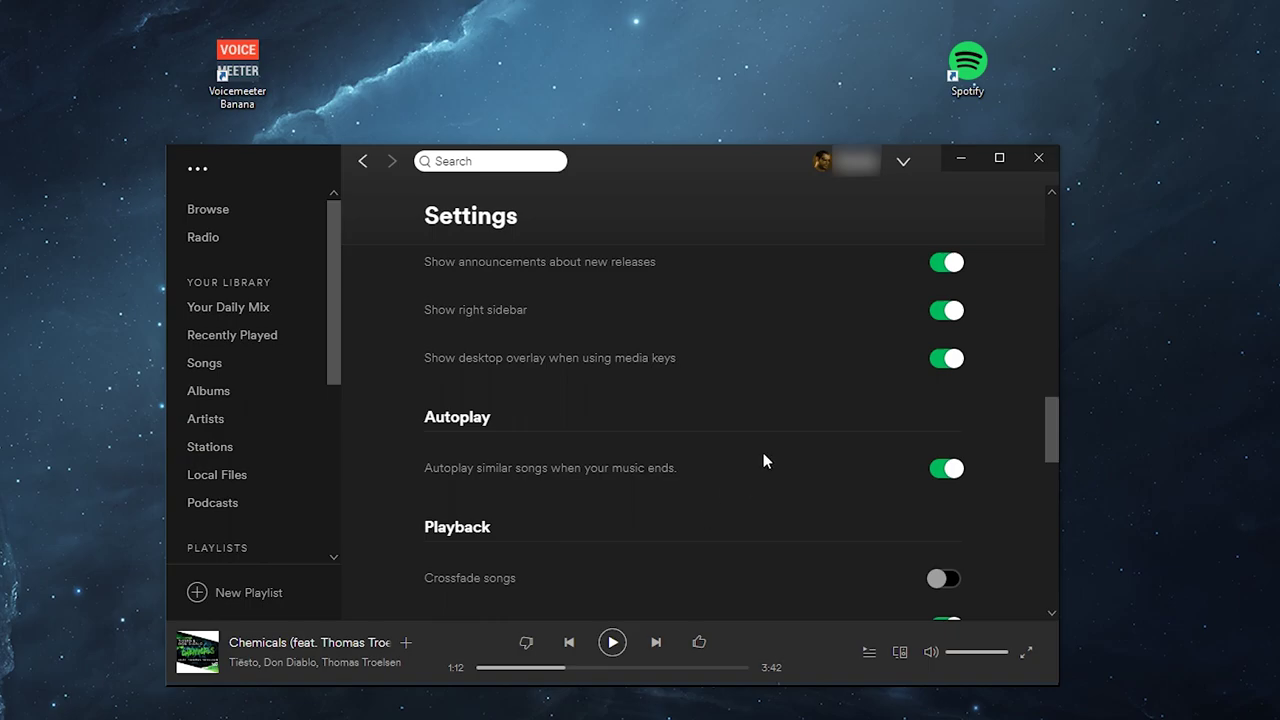
{"action": "scroll", "coordinate": [765, 461], "scroll_direction": "down", "scroll_amount": 2}
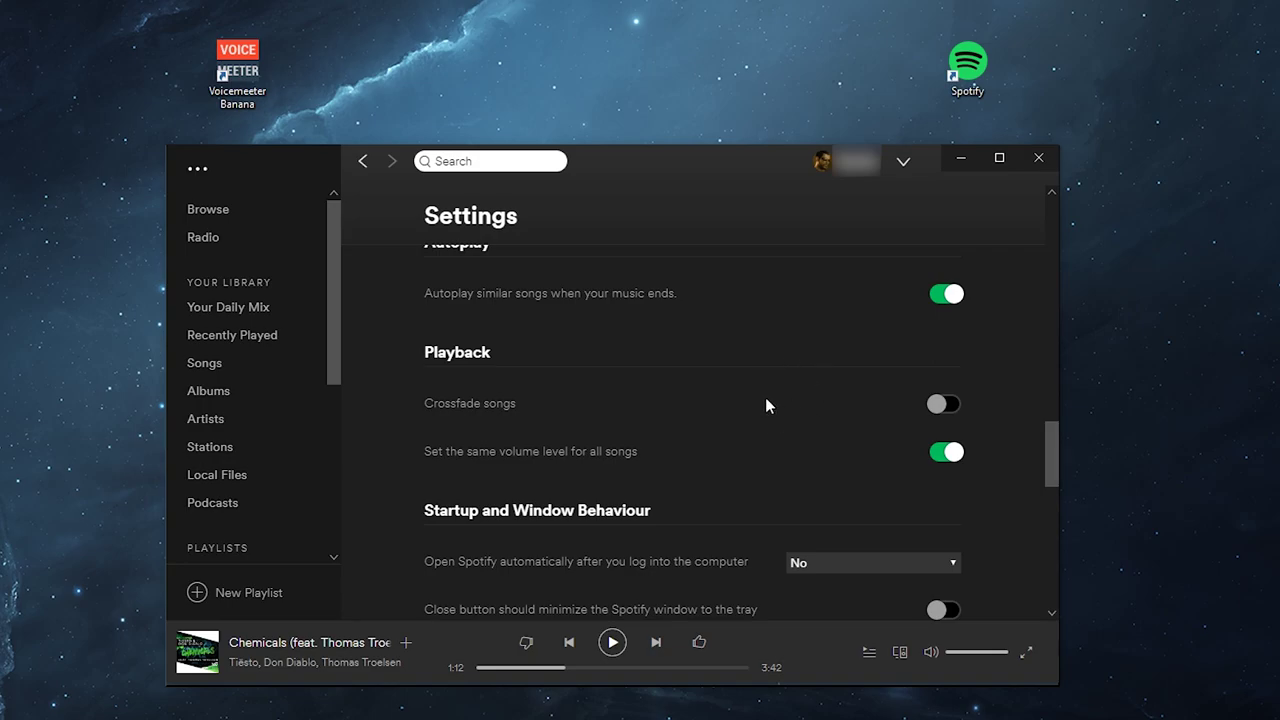
{"action": "key", "text": "alt+Tab"}
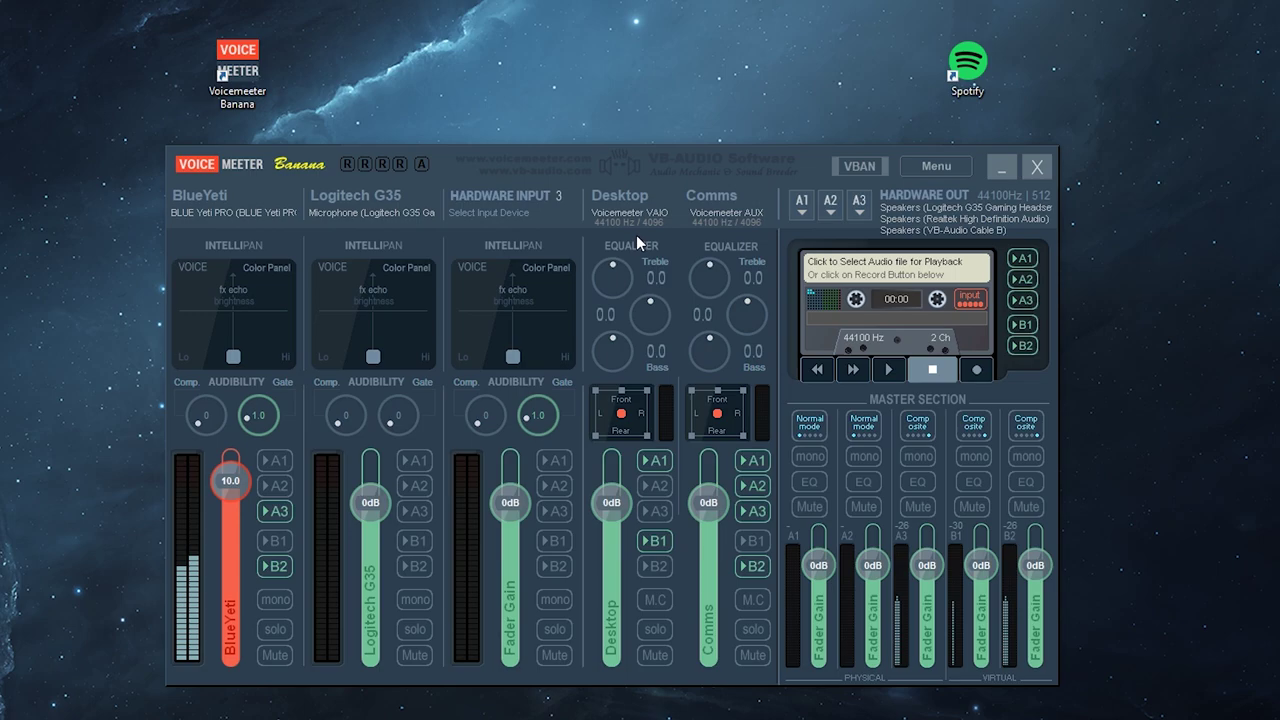
Append --enable-audio-graph to the Spotify shortcut's Target field and apply it
{"action": "right_click", "coordinate": [999, 62]}
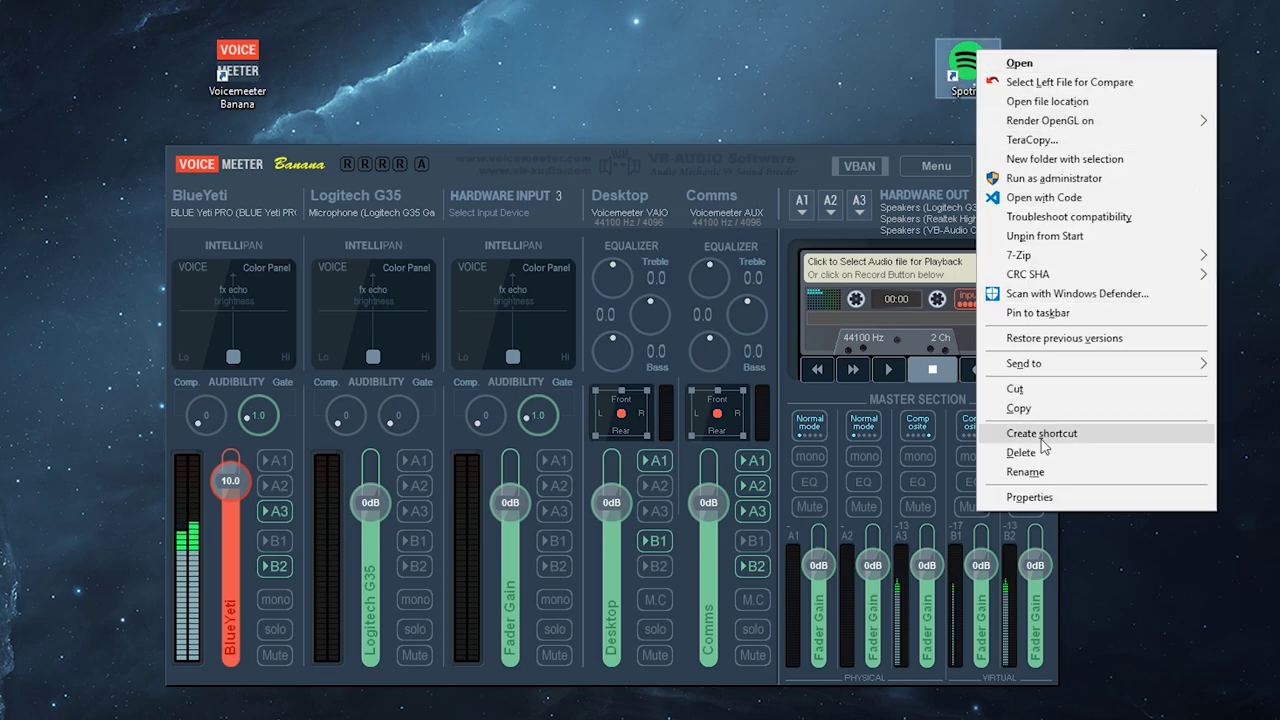
{"action": "left_click", "coordinate": [1029, 497]}
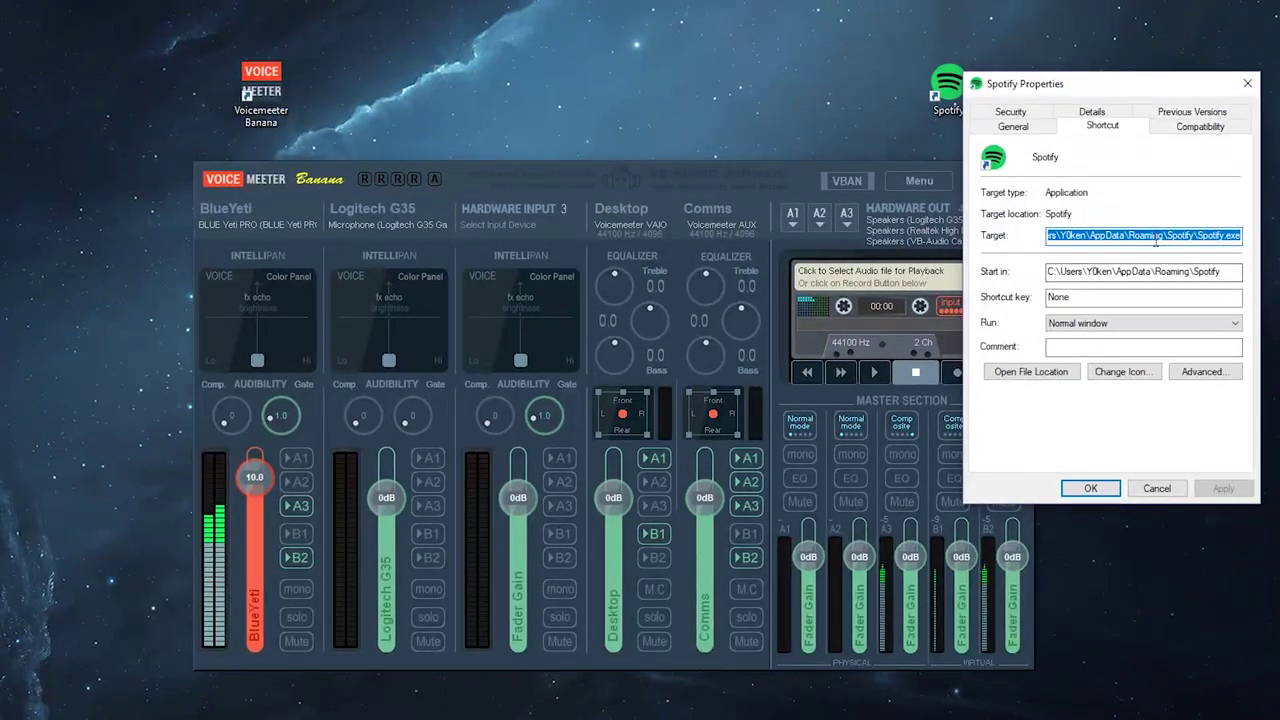
{"action": "left_click", "coordinate": [1176, 238]}
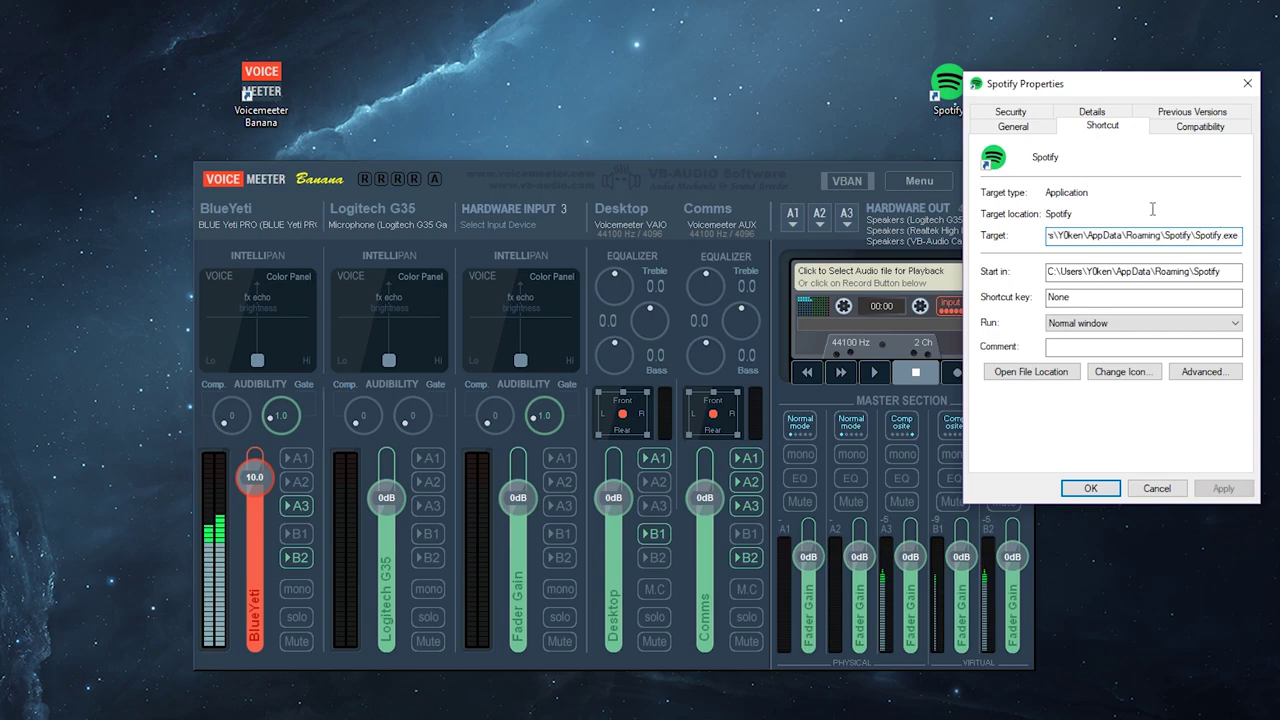
{"action": "type", "text": "--enable"}
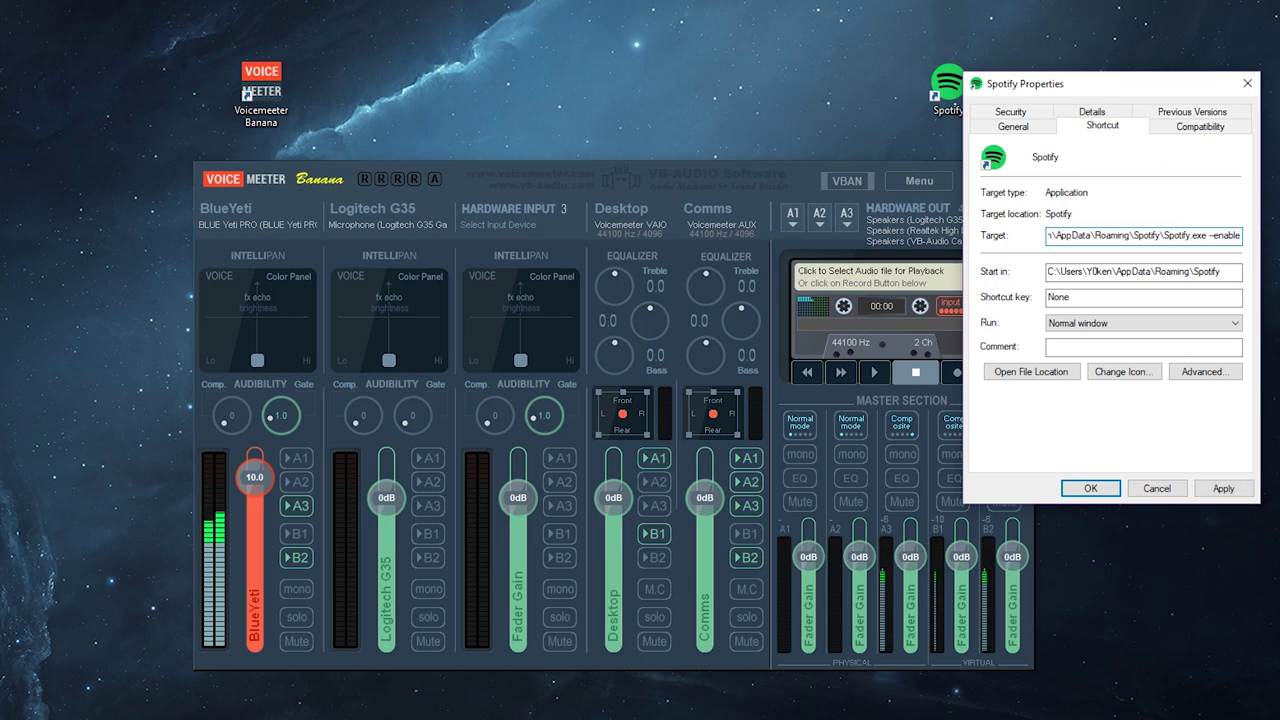
{"action": "type", "text": "-a"}
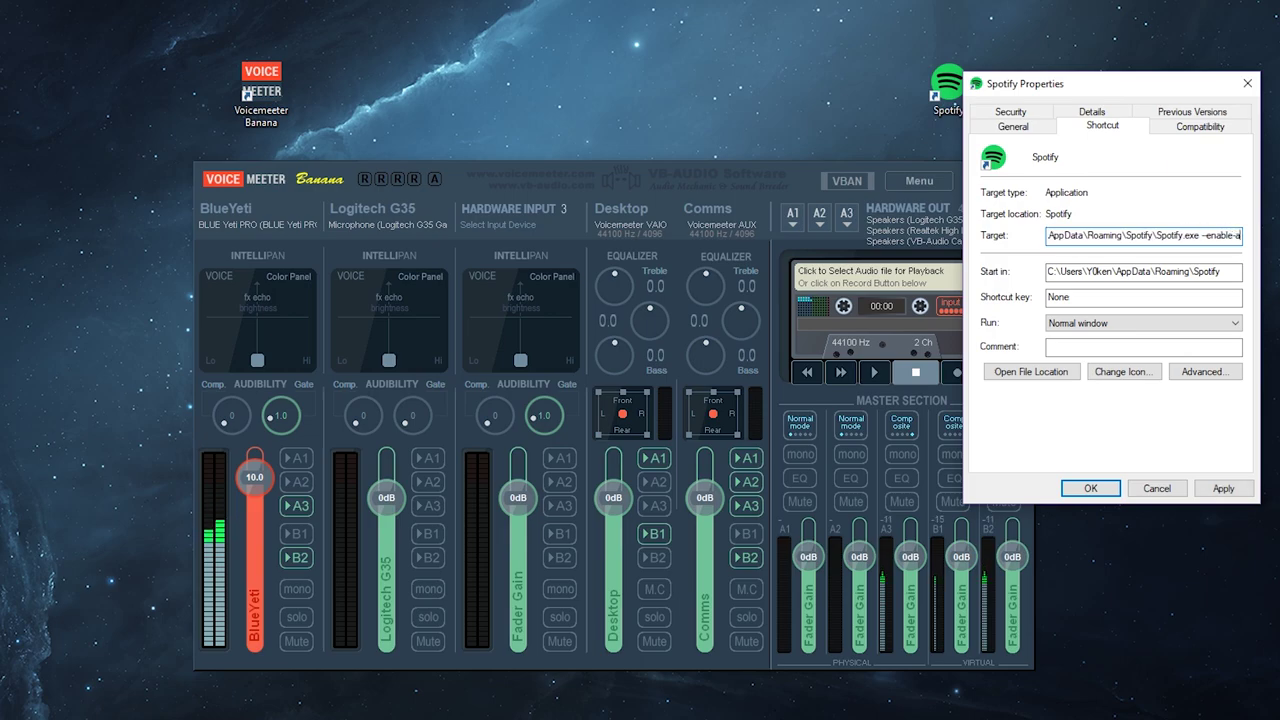
{"action": "type", "text": "dio-graphi"}
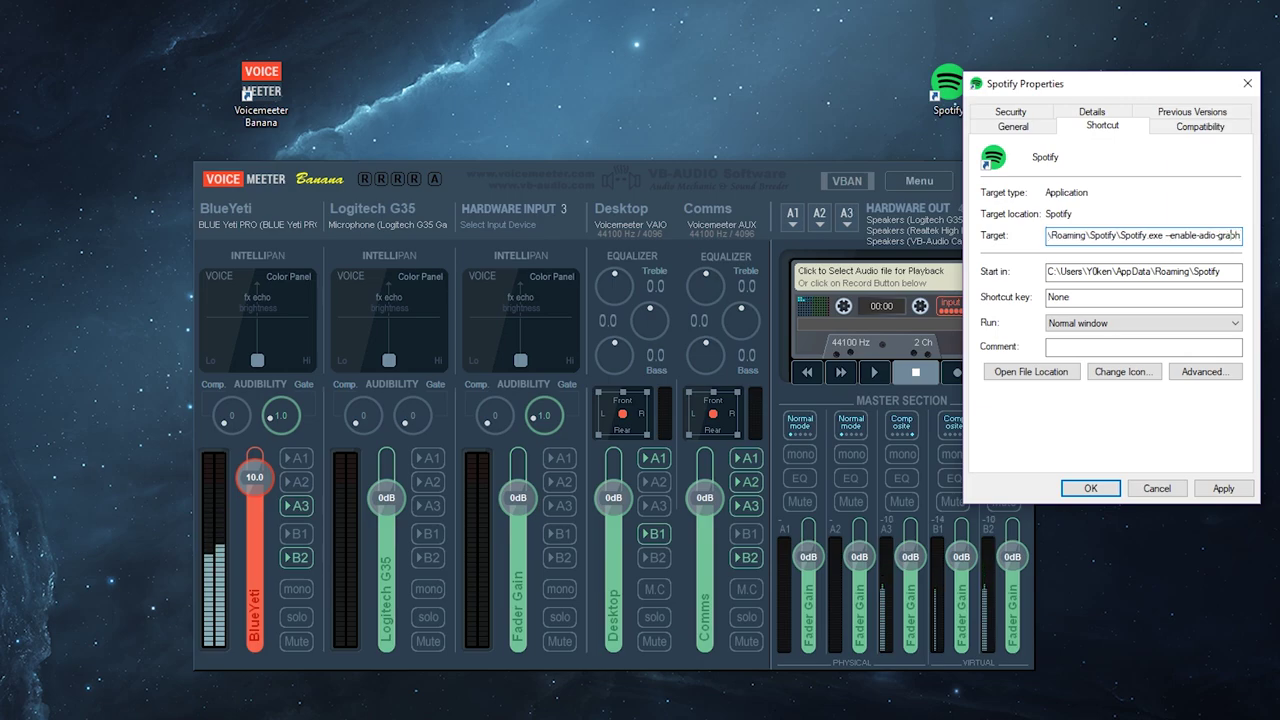
{"action": "key", "text": "Left"}
{"action": "key", "text": "Left"}
{"action": "key", "text": "Left"}
{"action": "key", "text": "Left"}
{"action": "key", "text": "Left"}
{"action": "key", "text": "Left"}
{"action": "key", "text": "Left"}
{"action": "type", "text": "u"}
{"action": "type", "text": "u"}
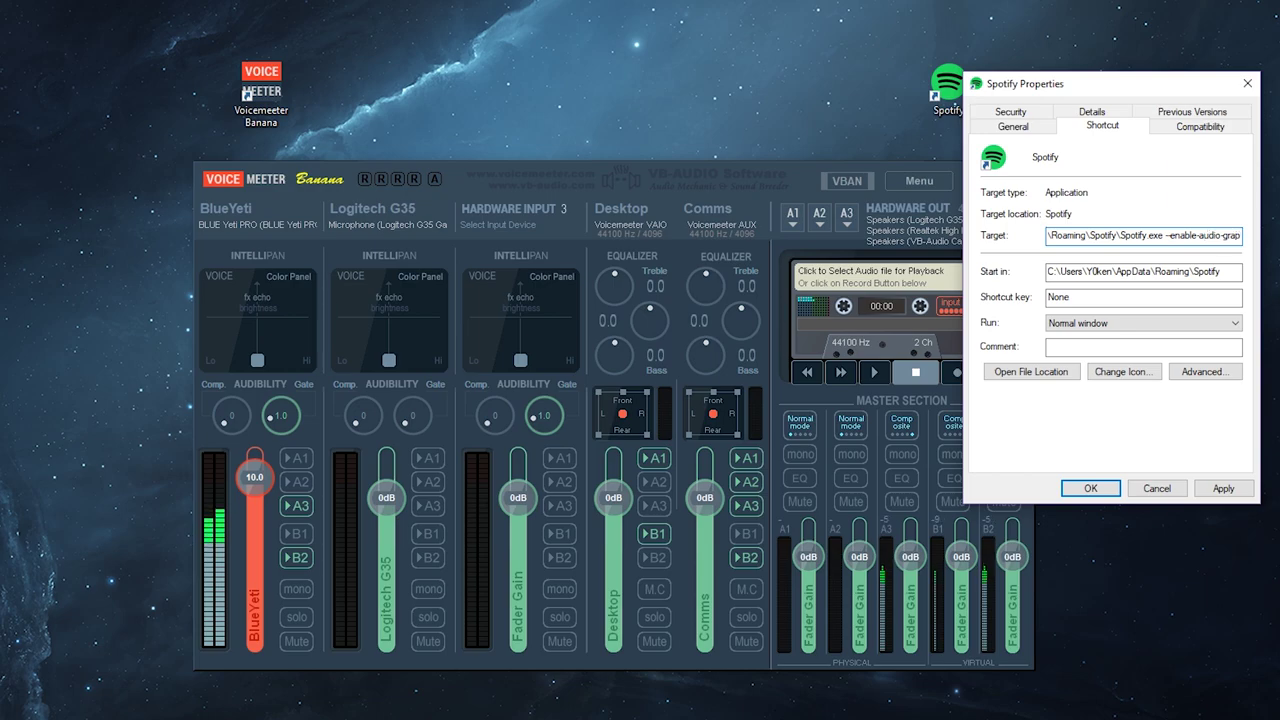
{"action": "key", "text": "End"}
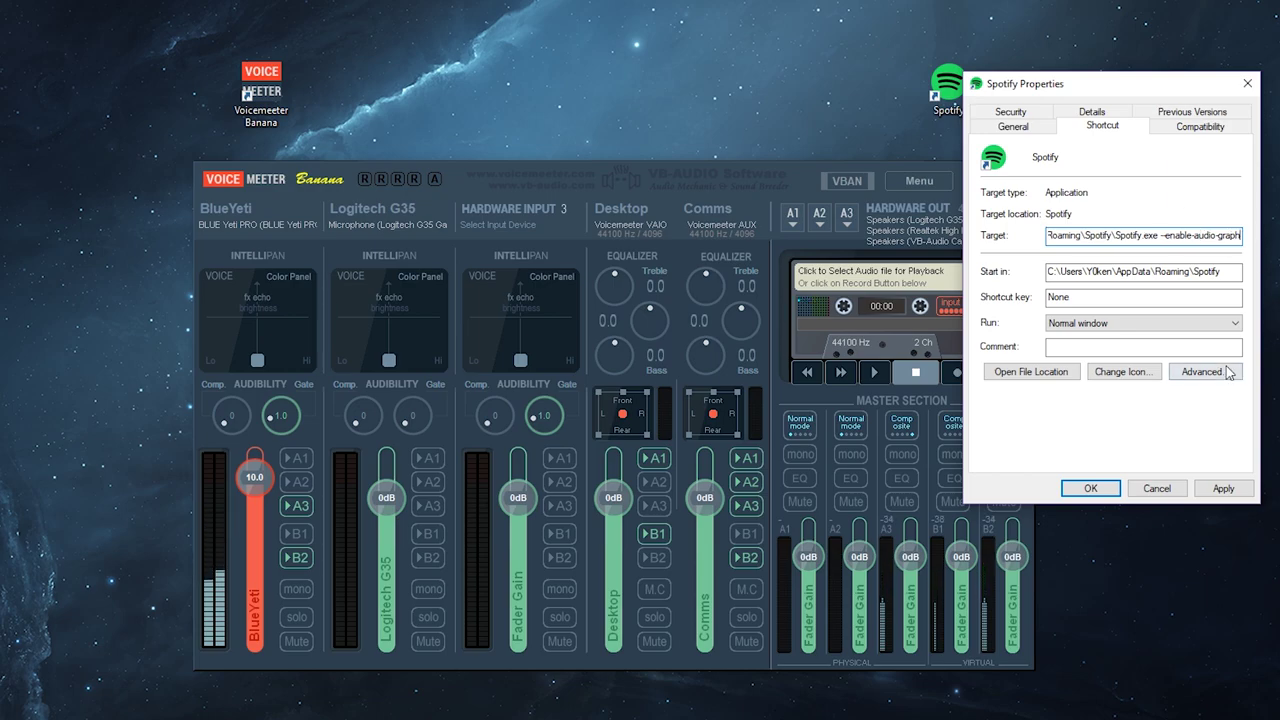
{"action": "left_click", "coordinate": [1234, 487]}
Close the shortcut properties and restart Spotify from its desktop shortcut
{"action": "left_click", "coordinate": [1065, 484]}
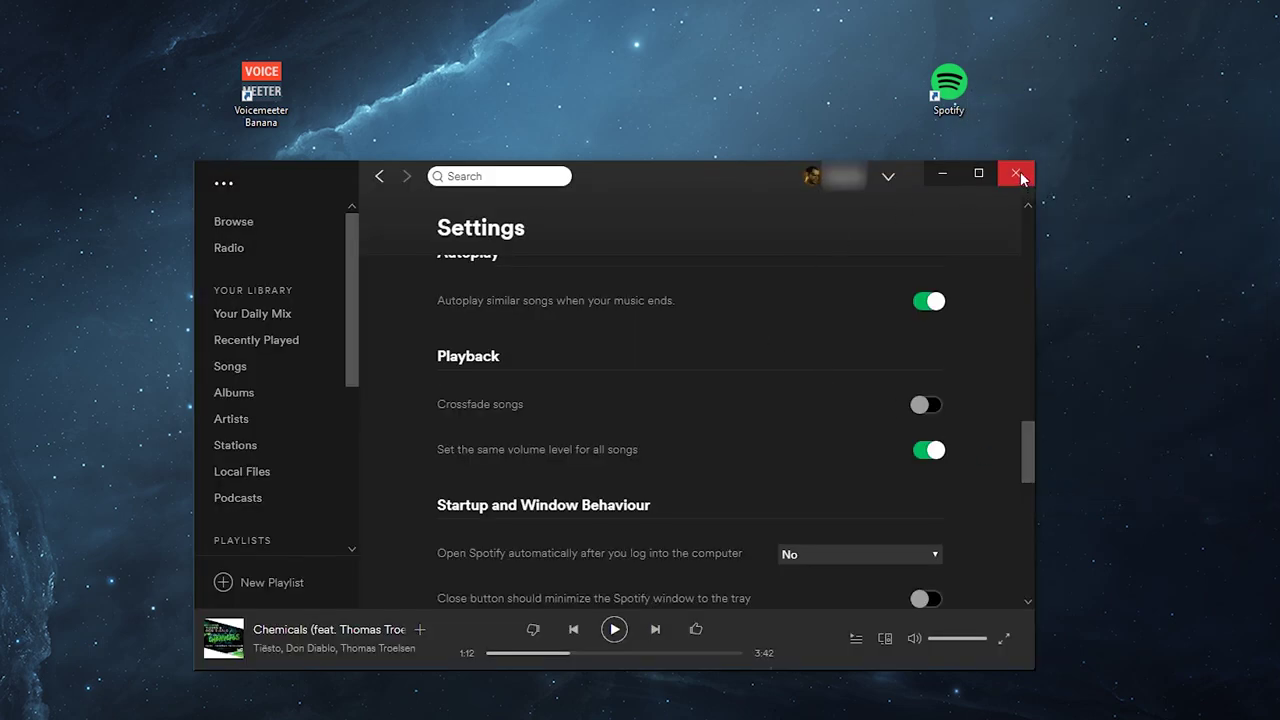
{"action": "left_click", "coordinate": [1017, 176]}
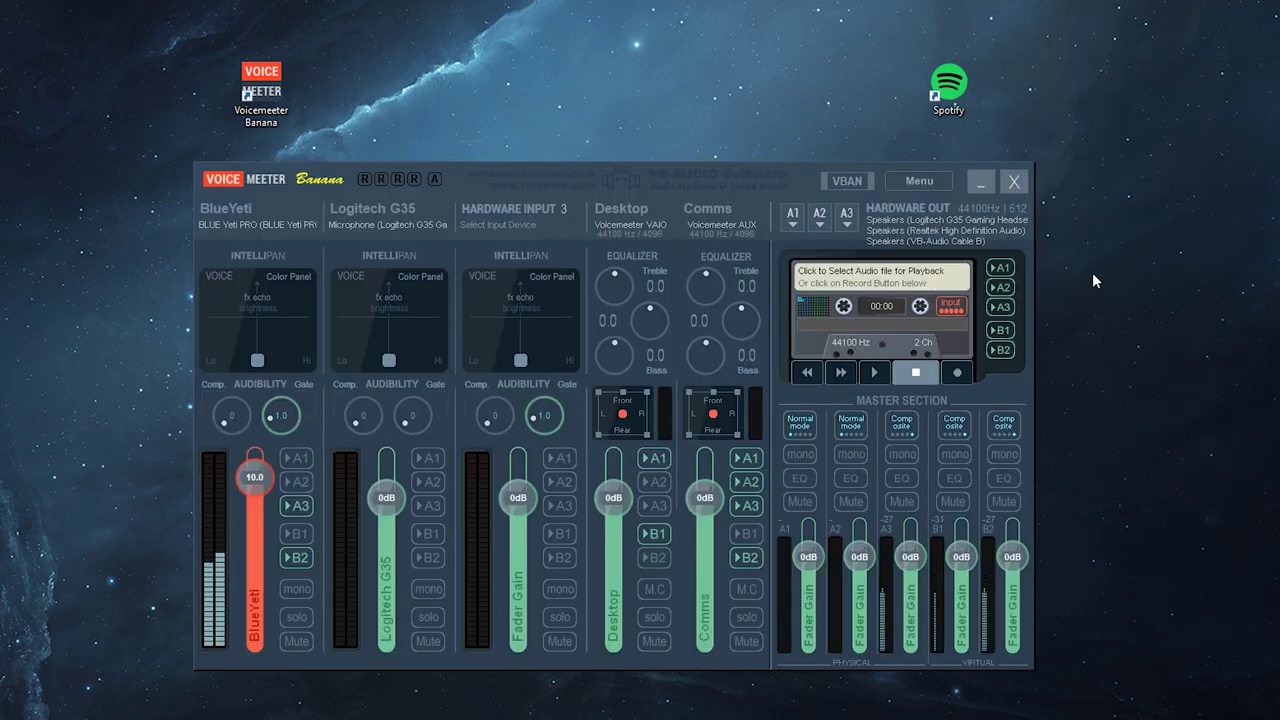
{"action": "left_click", "coordinate": [955, 88]}
{"action": "double_click", "coordinate": [955, 88]}
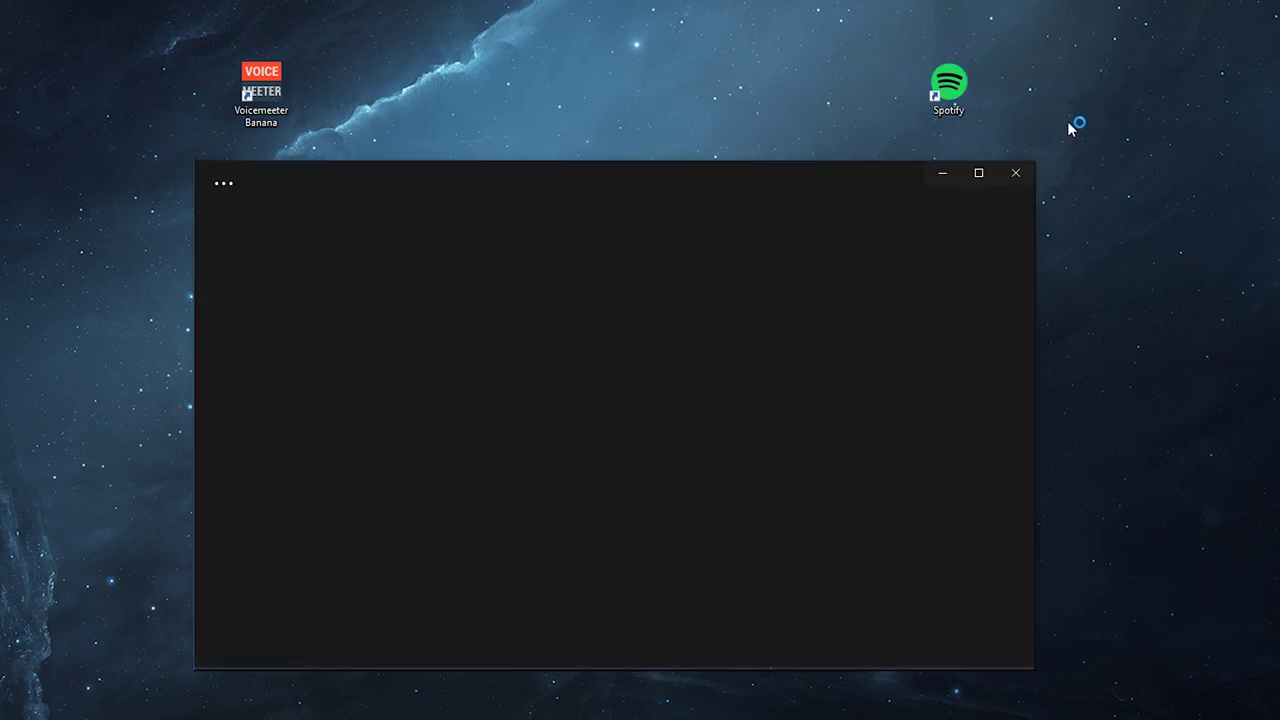
Set Spotify's Playback device to Speakers (VB-Audio Cable A) in advanced settings and play the song
{"action": "left_click", "coordinate": [888, 176]}
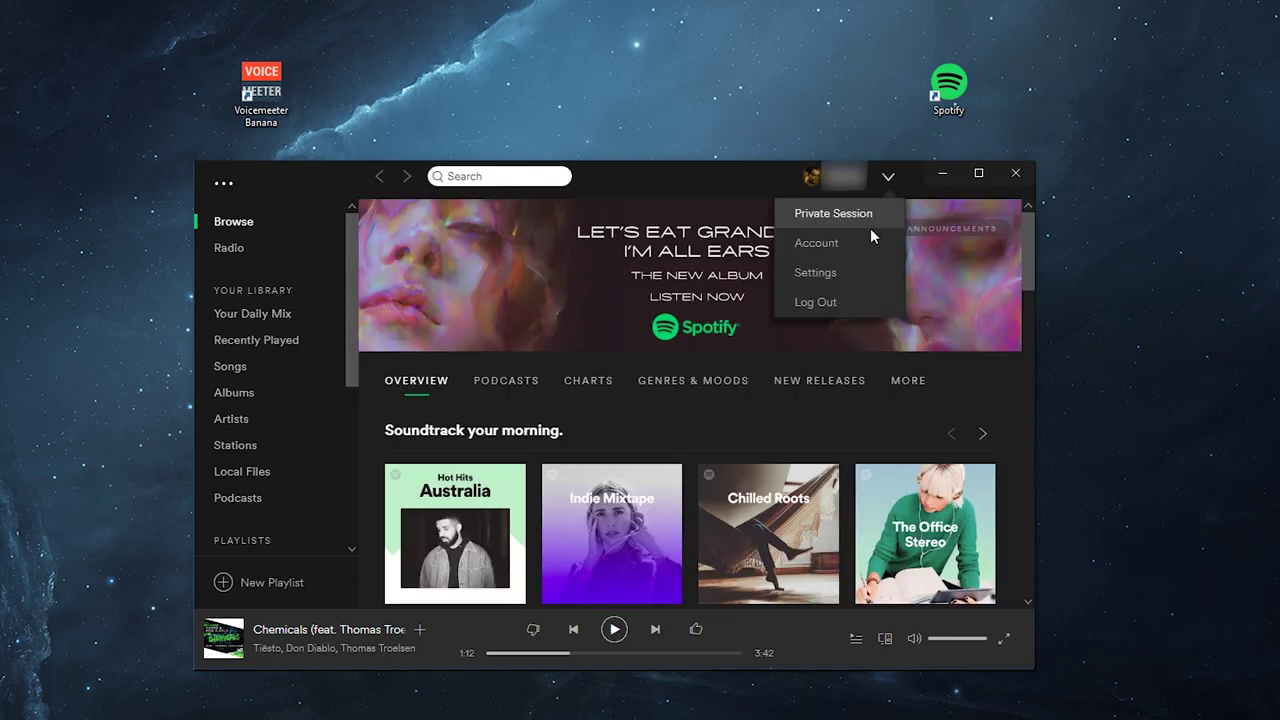
{"action": "left_click", "coordinate": [815, 272]}
{"action": "scroll", "coordinate": [678, 330], "scroll_direction": "down", "scroll_amount": 10}
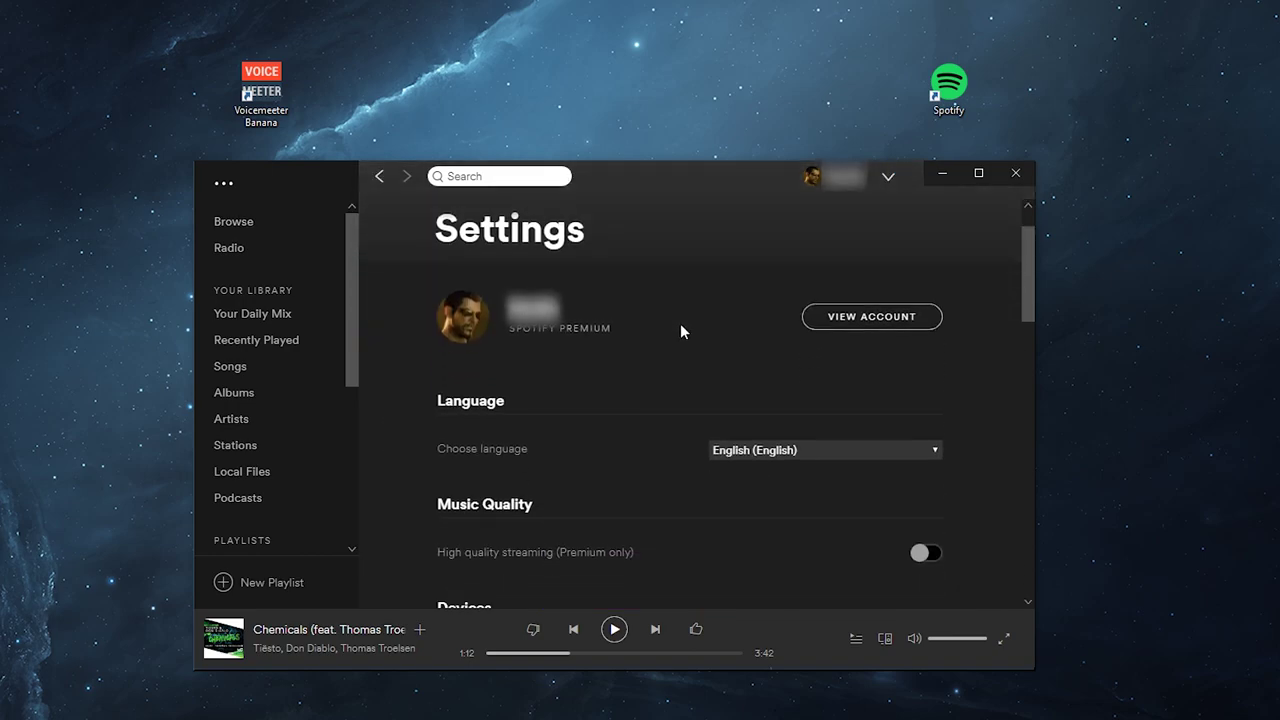
{"action": "scroll", "coordinate": [680, 385], "scroll_direction": "down", "scroll_amount": 3}
{"action": "left_click", "coordinate": [756, 496]}
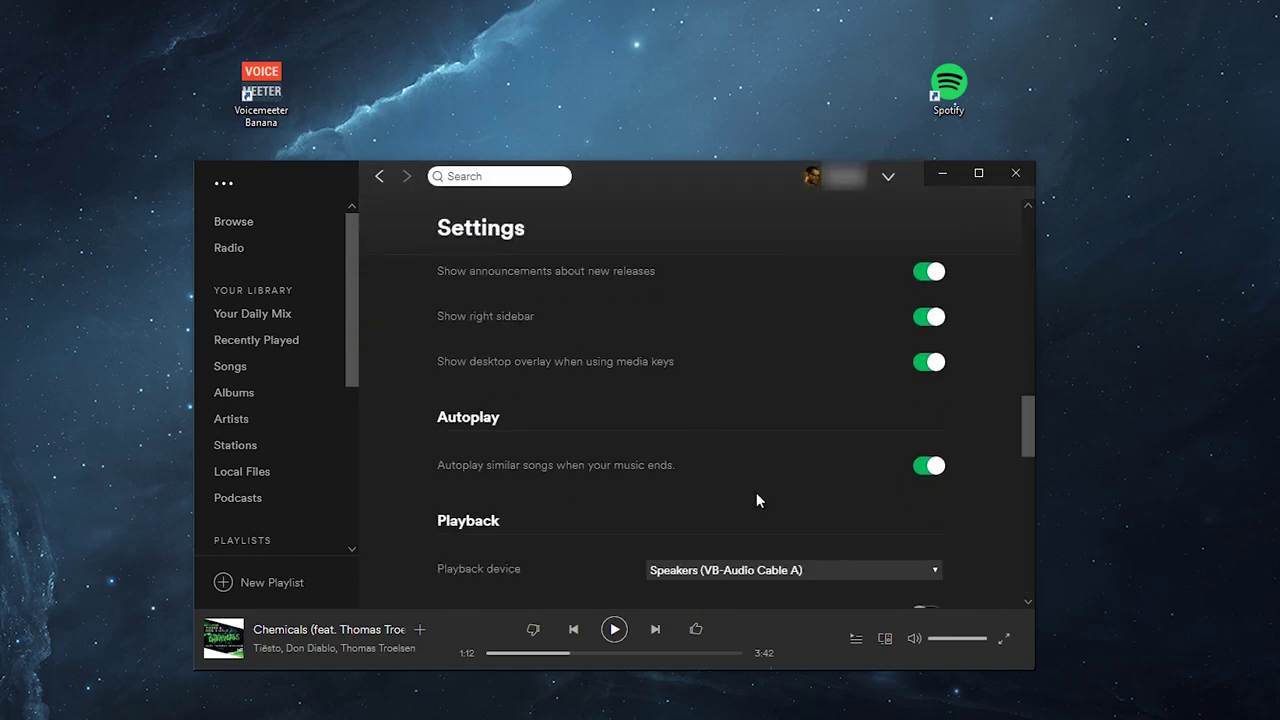
{"action": "scroll", "coordinate": [700, 488], "scroll_direction": "down", "scroll_amount": 2}
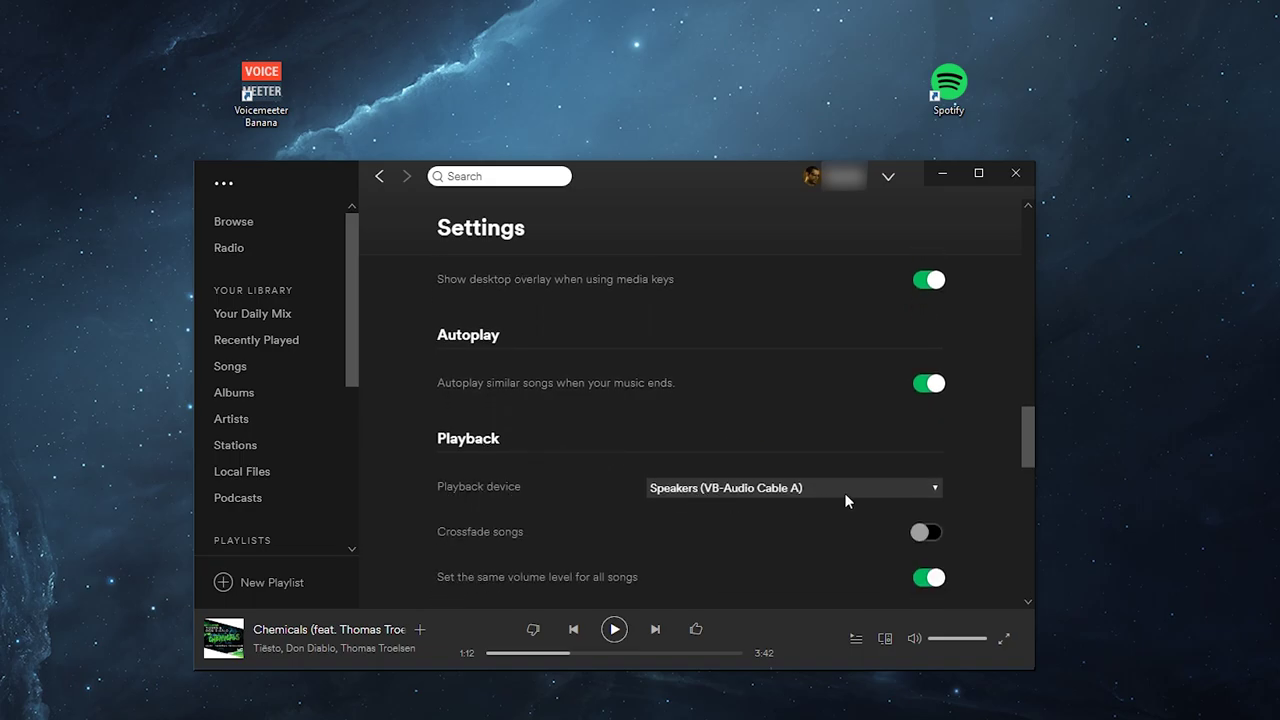
{"action": "left_click", "coordinate": [924, 490]}
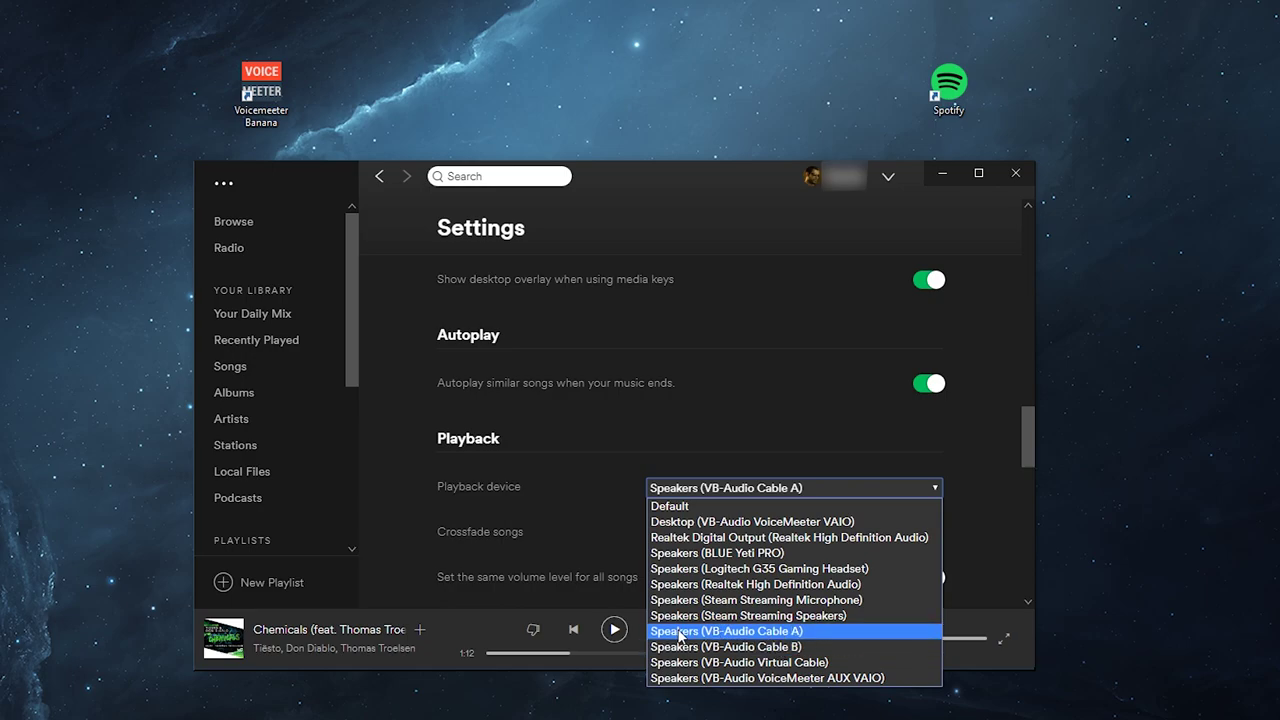
{"action": "left_click", "coordinate": [765, 632]}
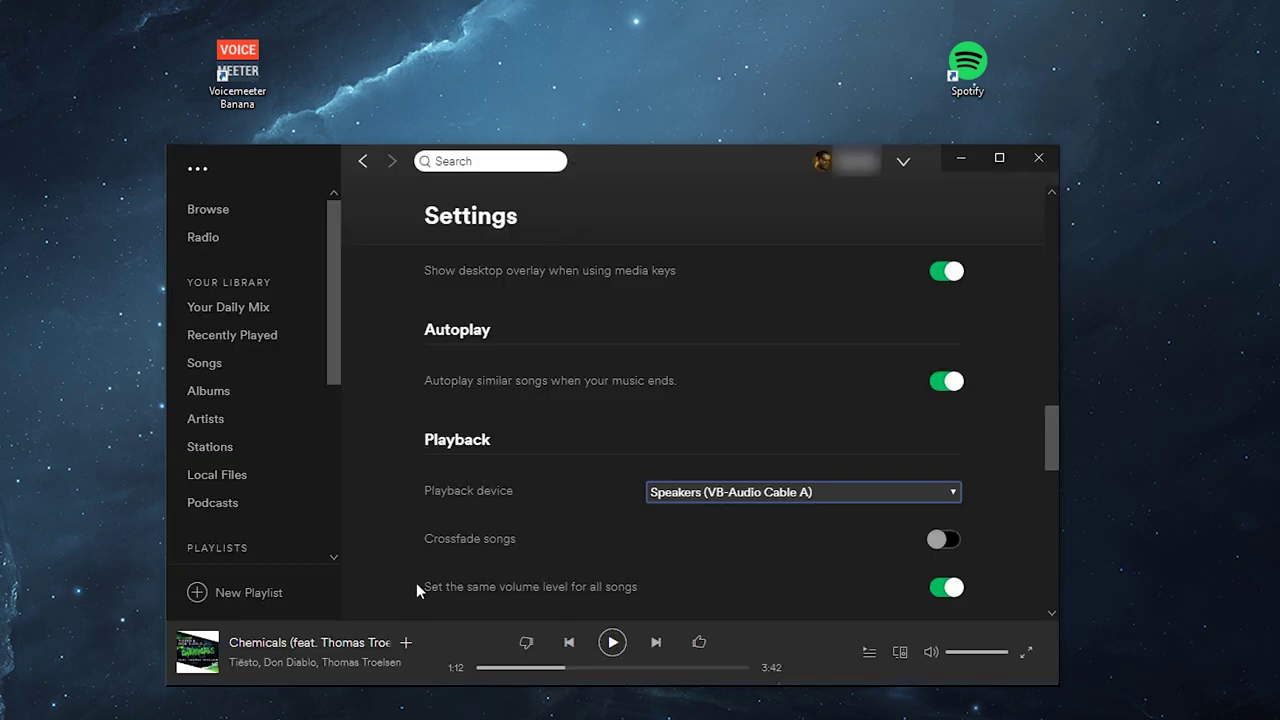
{"action": "left_click", "coordinate": [612, 642]}
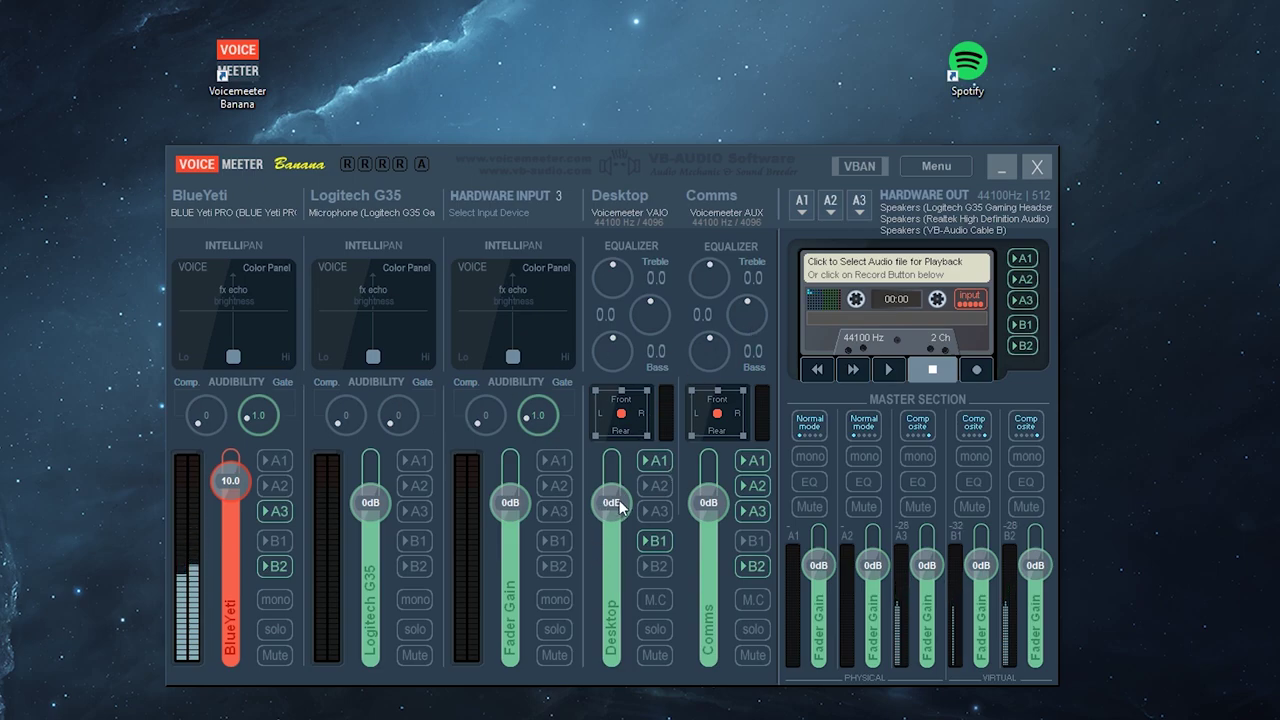
Set Hardware Input 3 to WDM: CABLE-A Output, rename the strip 'Spotify', then bring up the overlay with Alt+Z
{"action": "left_click", "coordinate": [489, 209]}
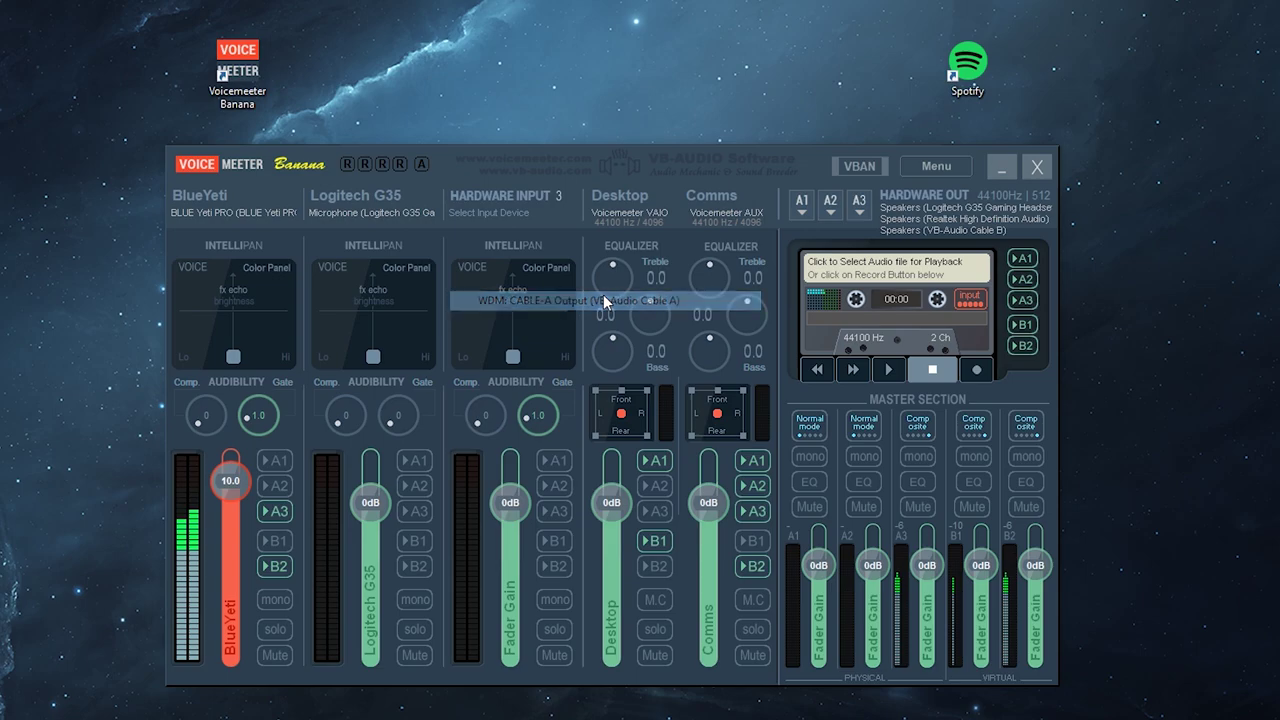
{"action": "left_click", "coordinate": [605, 302]}
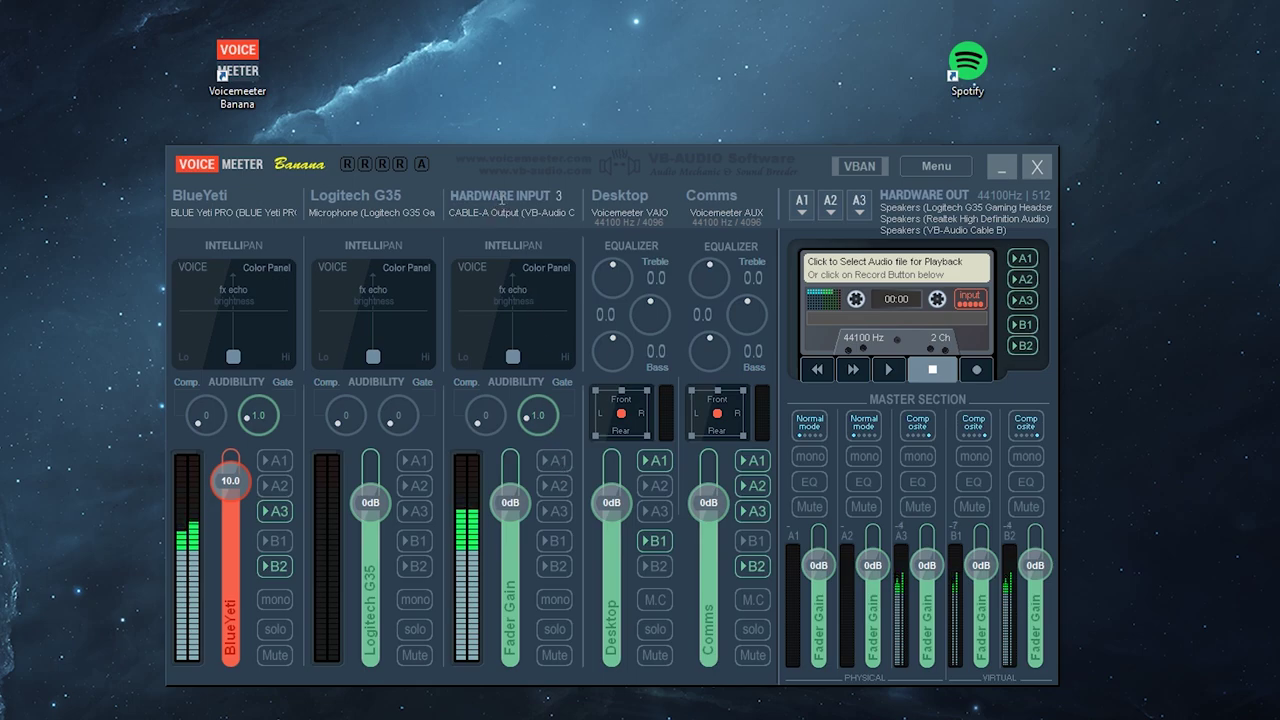
{"action": "right_click", "coordinate": [501, 198]}
{"action": "type", "text": "Spo"}
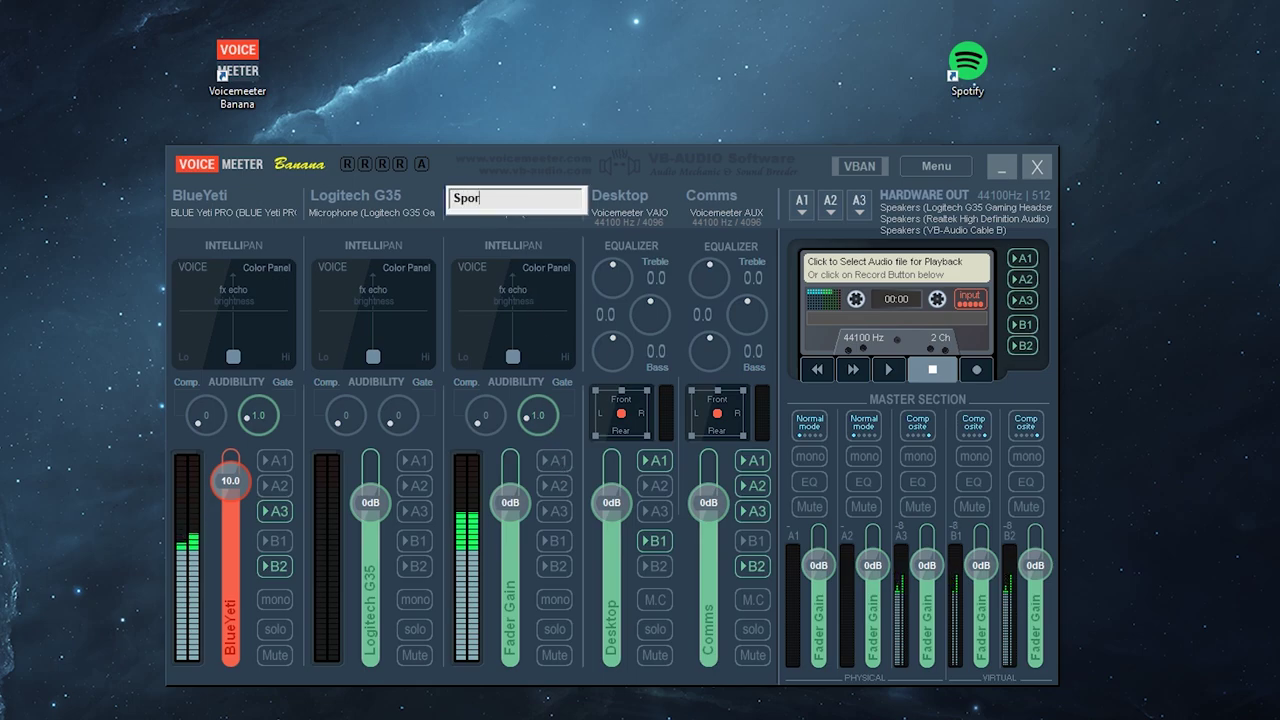
{"action": "type", "text": "tify"}
{"action": "key", "text": "Return"}
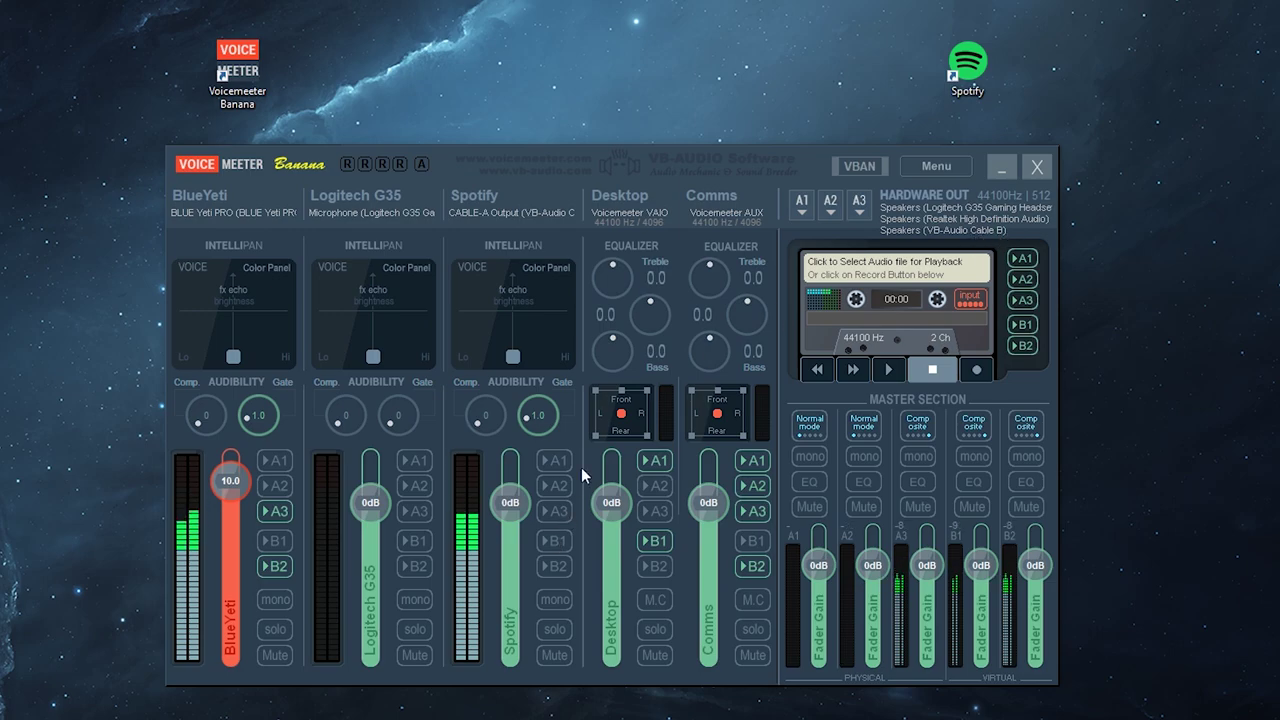
{"action": "key", "text": "alt+z"}
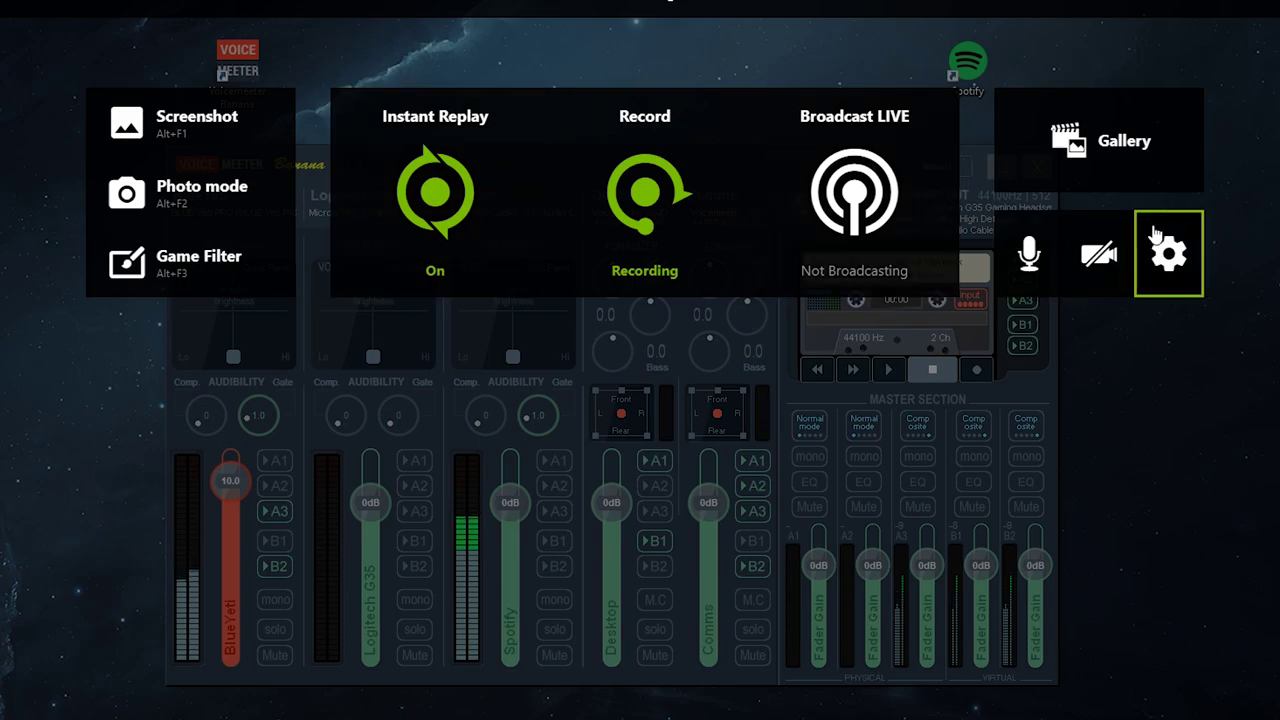
Check the overlay's Audio settings, confirming the microphone source is CABLE-B Output, then close the overlay
{"action": "left_click", "coordinate": [1165, 250]}
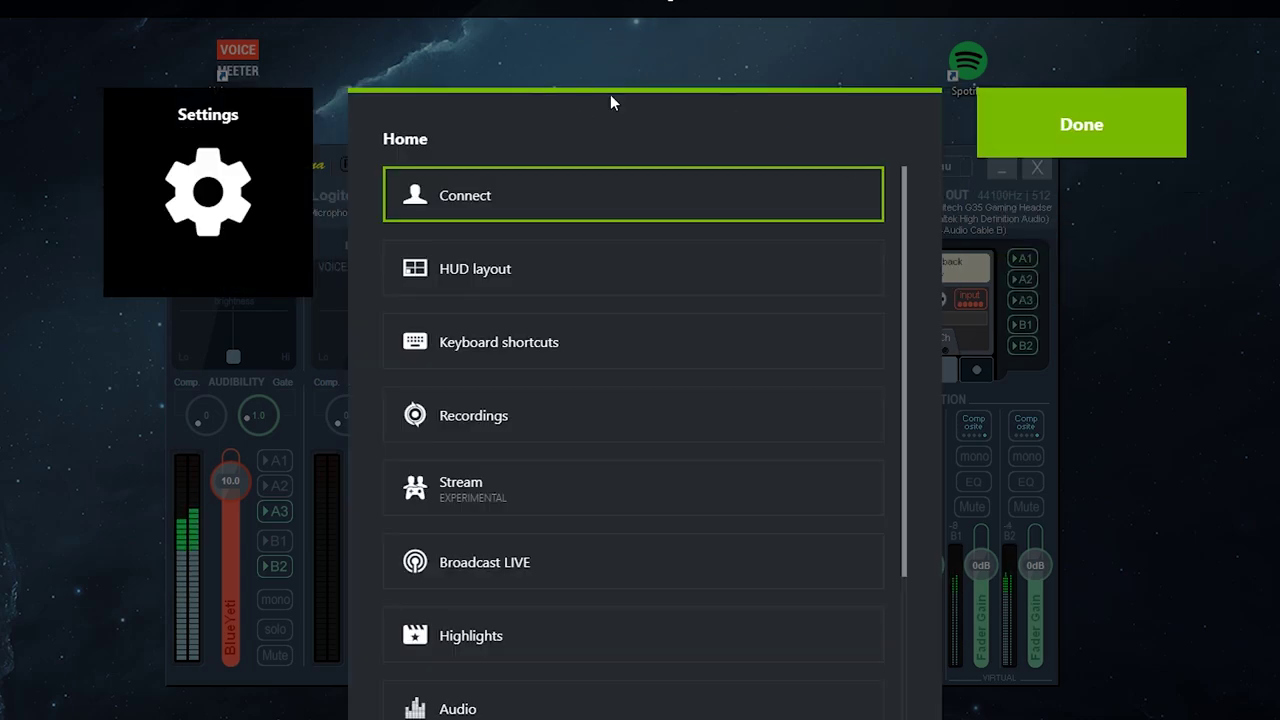
{"action": "scroll", "coordinate": [528, 657], "scroll_direction": "down", "scroll_amount": 1}
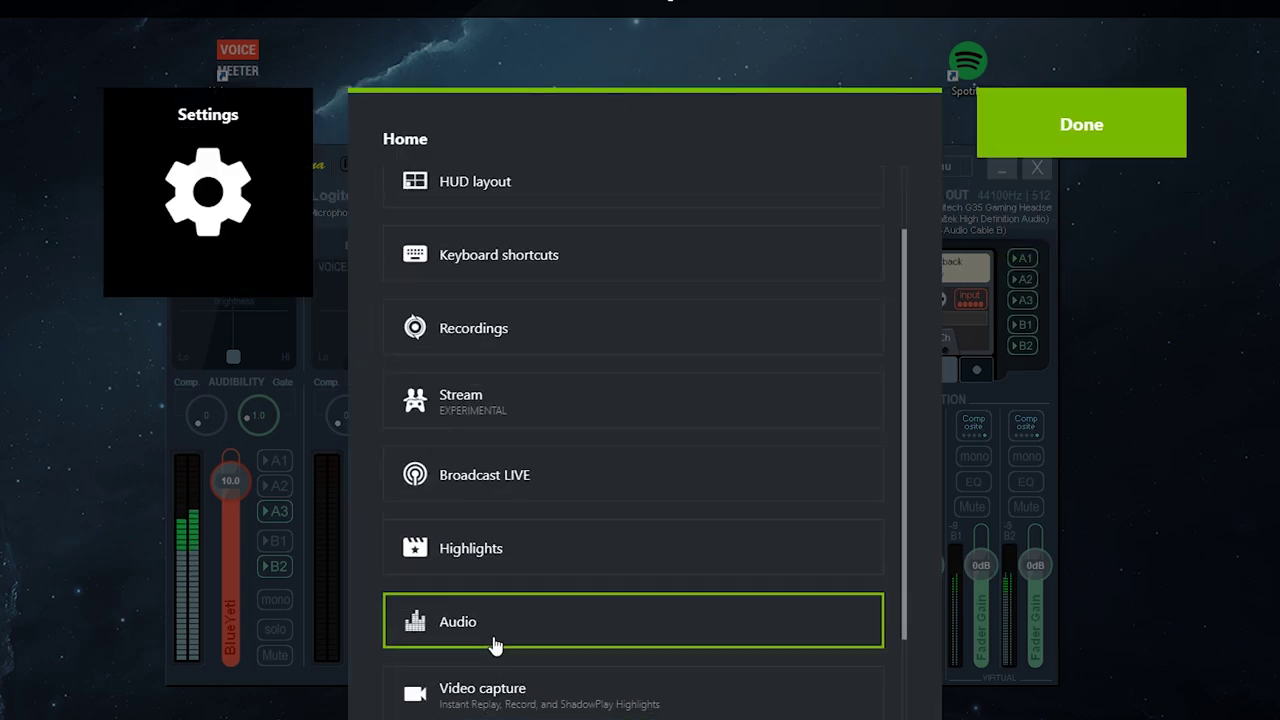
{"action": "left_click", "coordinate": [494, 643]}
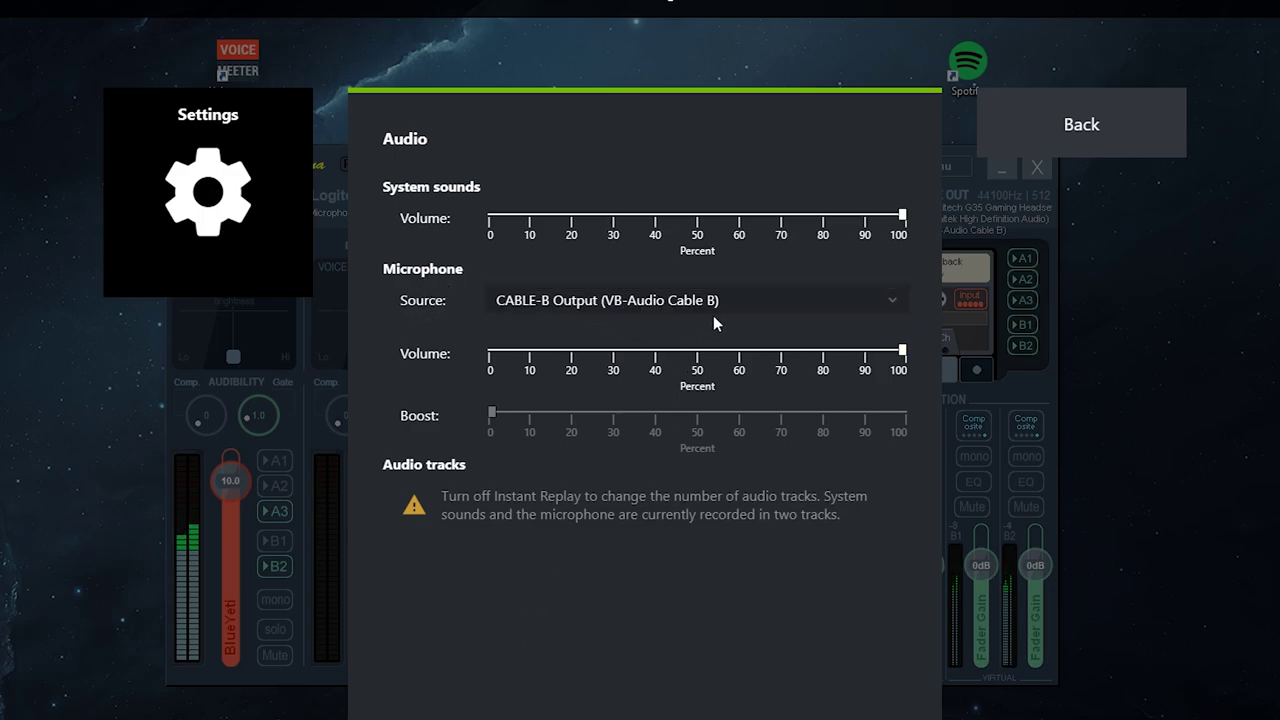
{"action": "left_click", "coordinate": [1073, 140]}
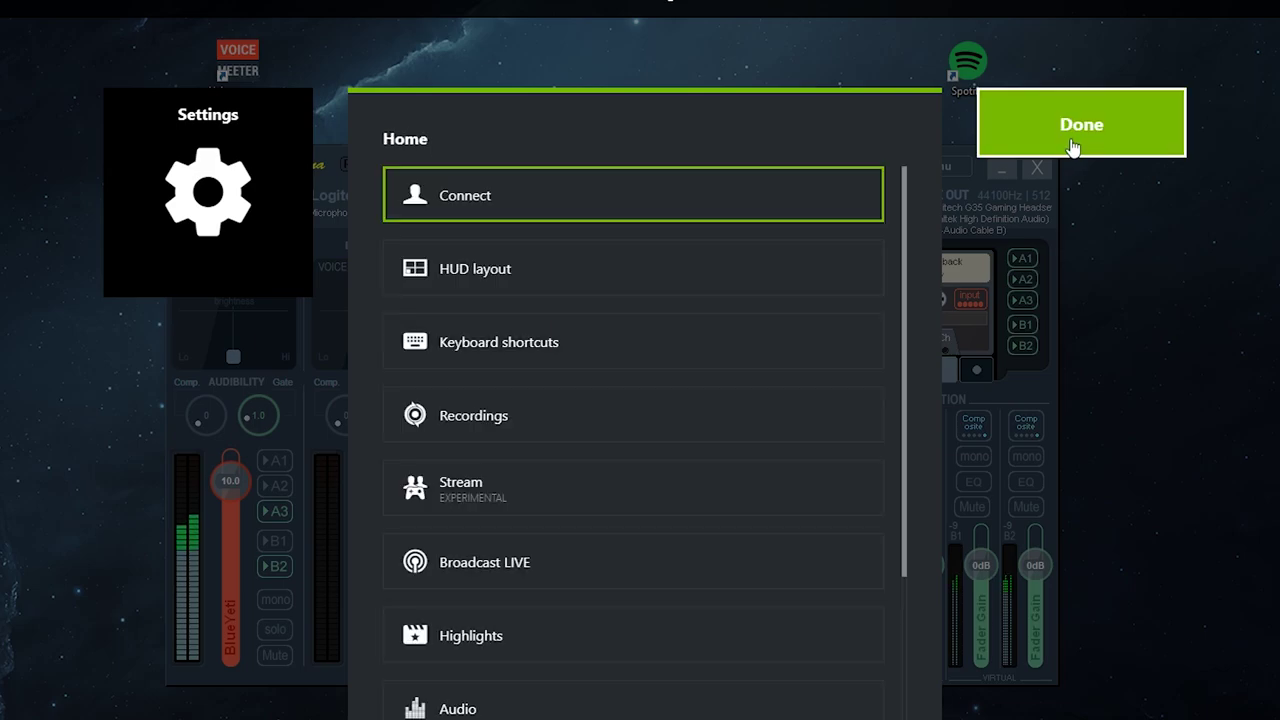
{"action": "left_click", "coordinate": [1075, 143]}
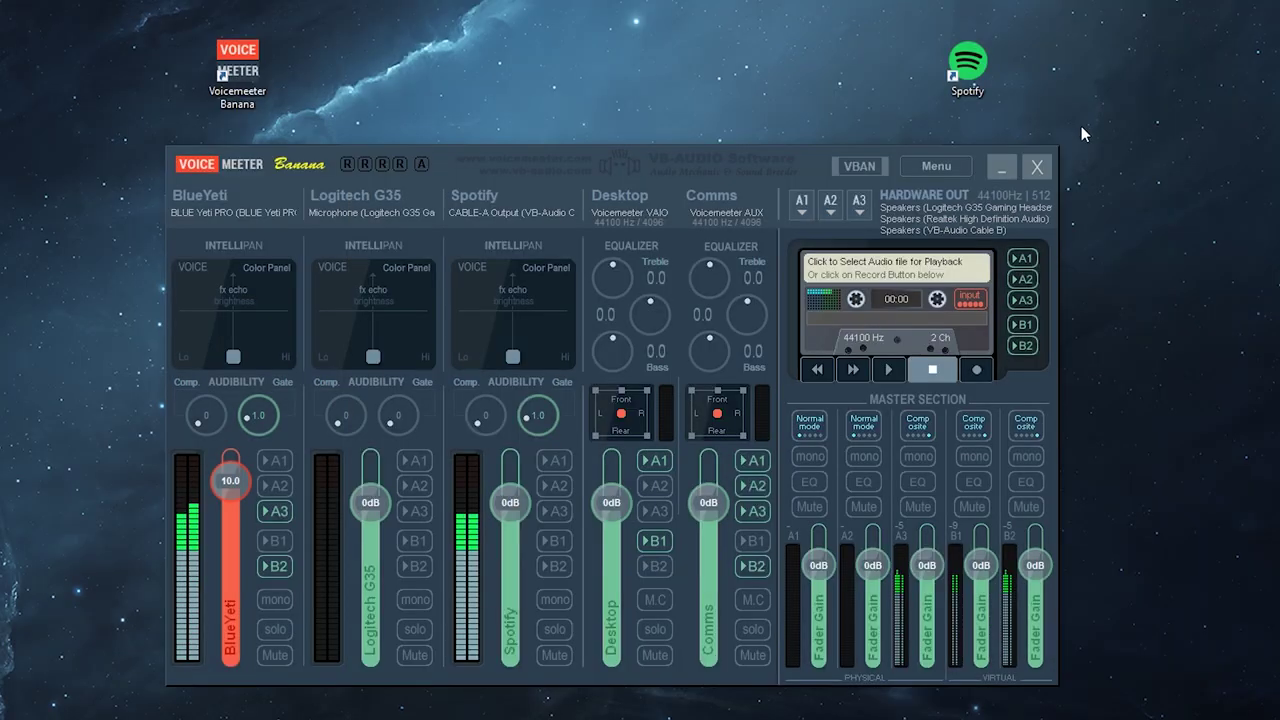
Send the Comms strip to output A3, leaving the A3 device unchanged
{"action": "left_click", "coordinate": [859, 208]}
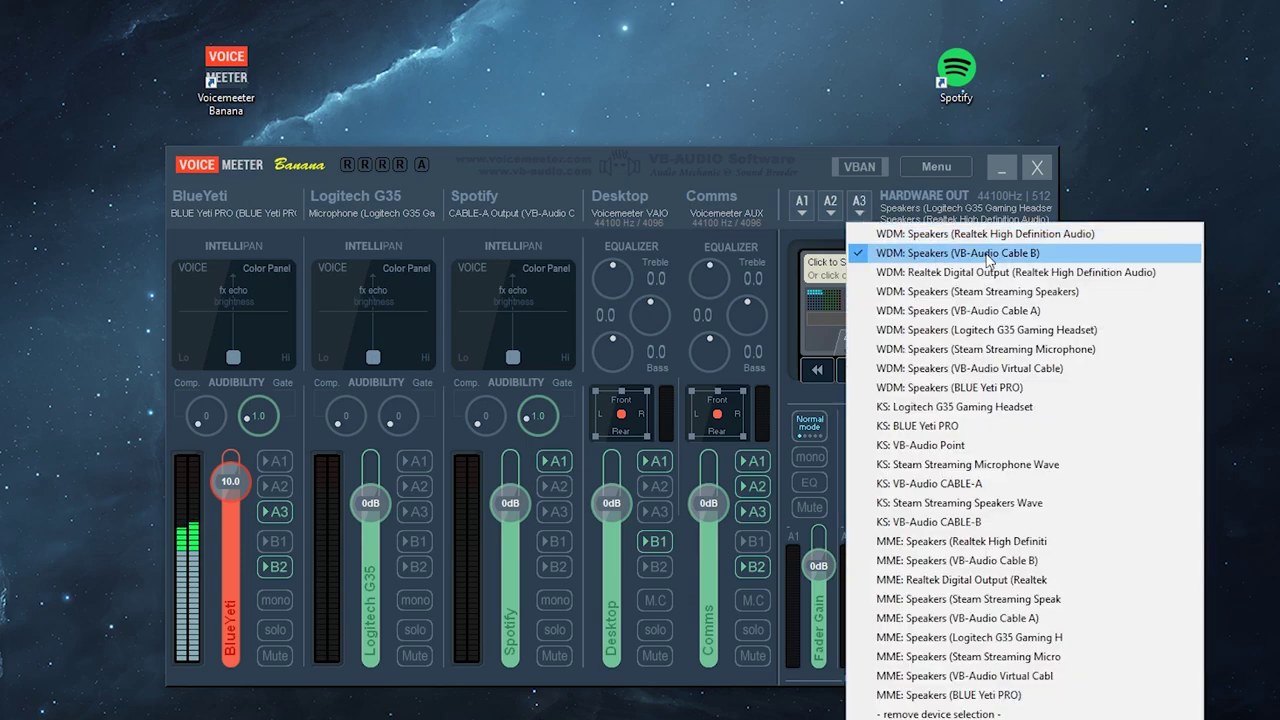
{"action": "left_click", "coordinate": [785, 160]}
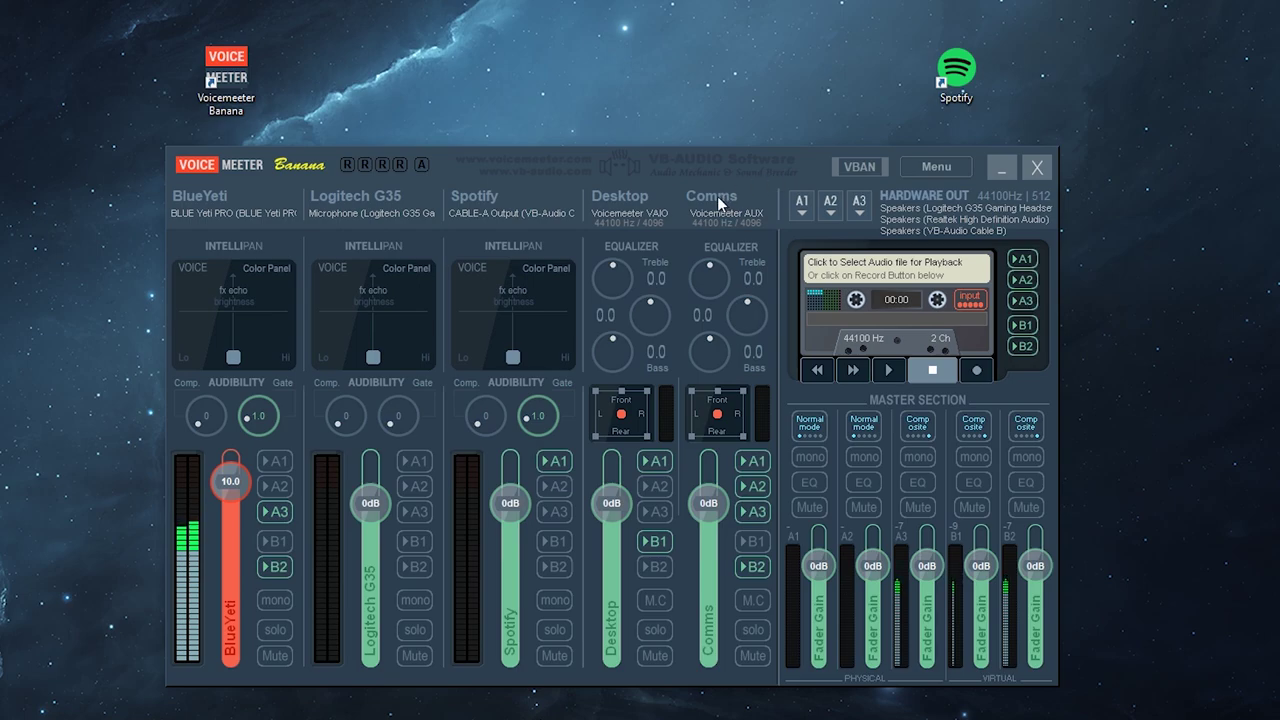
{"action": "left_click", "coordinate": [755, 512]}
Resume Spotify playback and leave the Spotify strip's A2 routing switched off
{"action": "key", "text": "alt+Tab"}
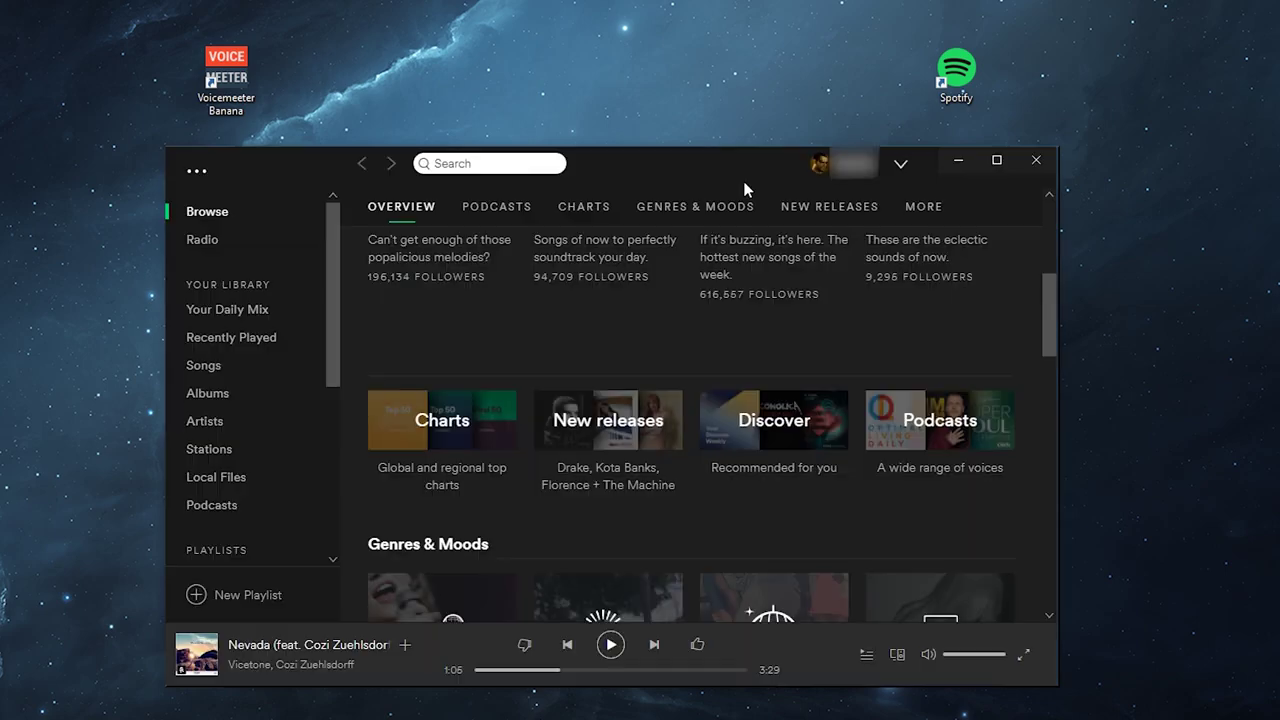
{"action": "left_click", "coordinate": [611, 645]}
{"action": "key", "text": "alt+Tab"}
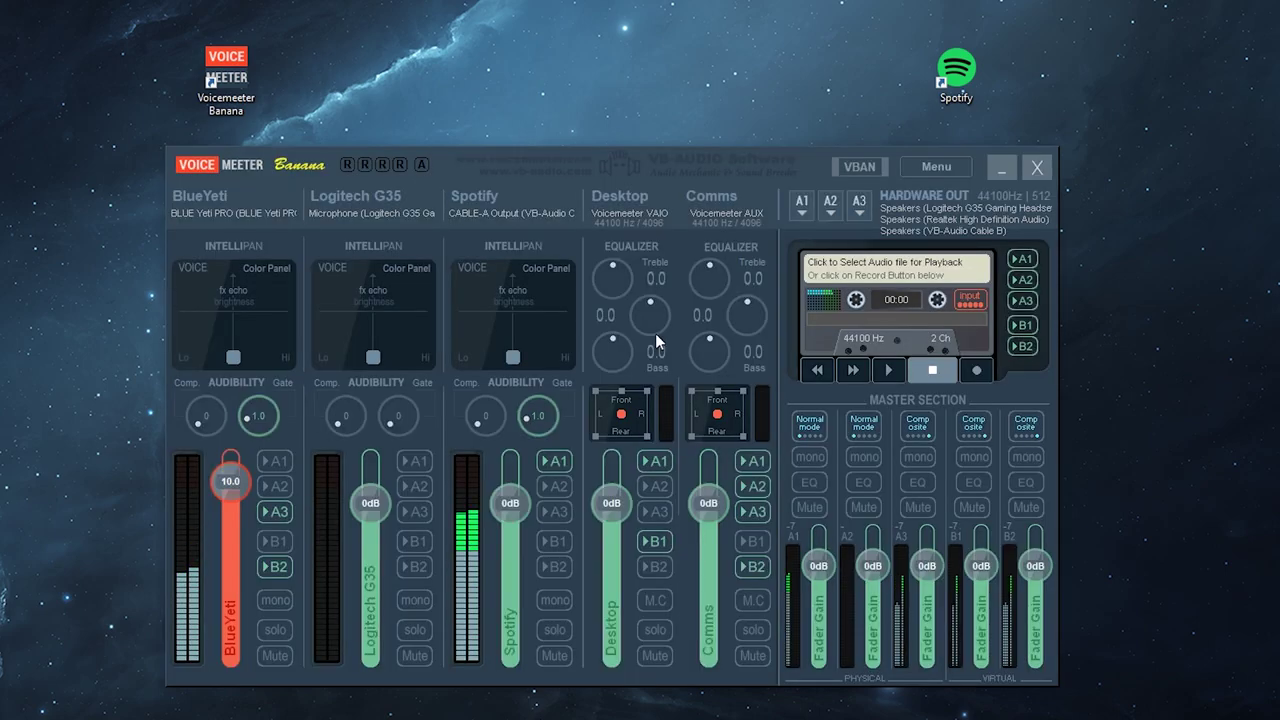
{"action": "left_click", "coordinate": [557, 486]}
{"action": "left_click", "coordinate": [557, 487]}
Lower the Spotify strip's fader and set its gain exactly to -20 dB
{"action": "left_click_drag", "start_coordinate": [512, 503], "coordinate": [517, 562]}
{"action": "right_click", "coordinate": [516, 556]}
{"action": "type", "text": "-20"}
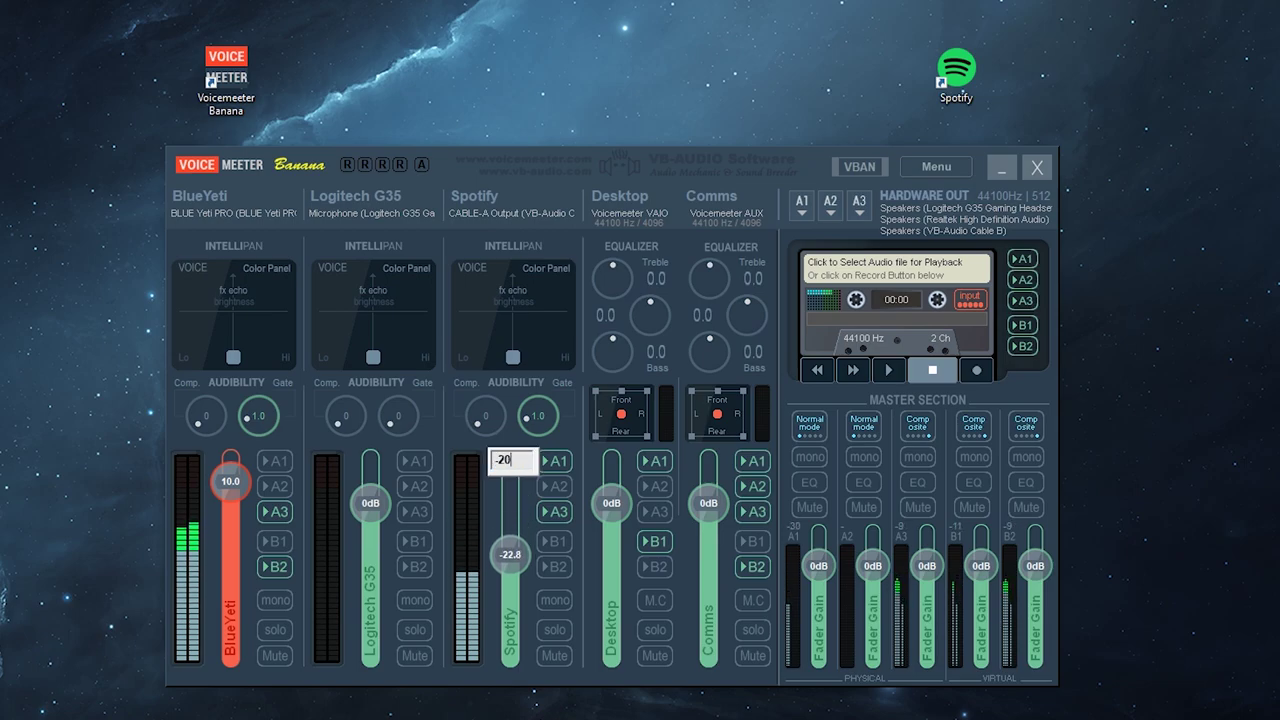
{"action": "key", "text": "Return"}
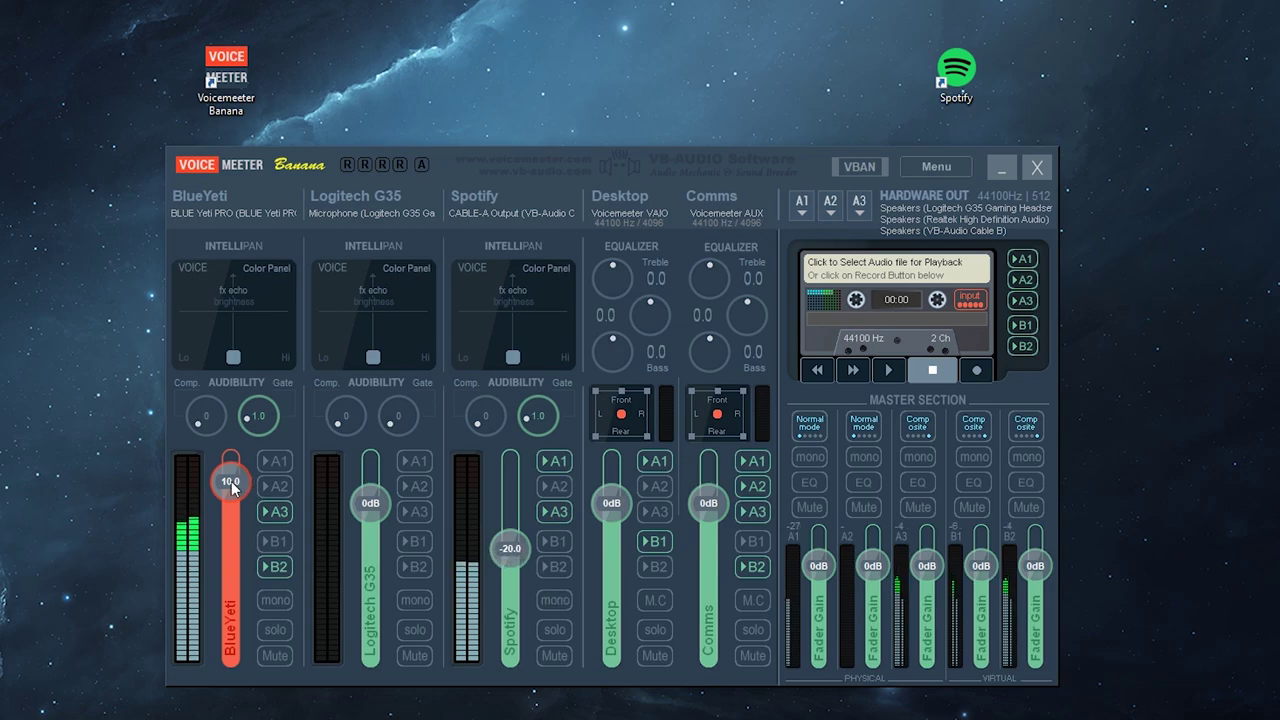
Set the BlueYeti fader's gain back to 10 dB
{"action": "mouse_move", "coordinate": [231, 481]}
{"action": "left_mouse_down"}
{"action": "mouse_move", "coordinate": [229, 565]}
{"action": "mouse_move", "coordinate": [230, 481]}
{"action": "left_mouse_up"}
{"action": "left_click", "coordinate": [231, 482], "text": "ctrl"}
{"action": "double_click", "coordinate": [232, 508]}
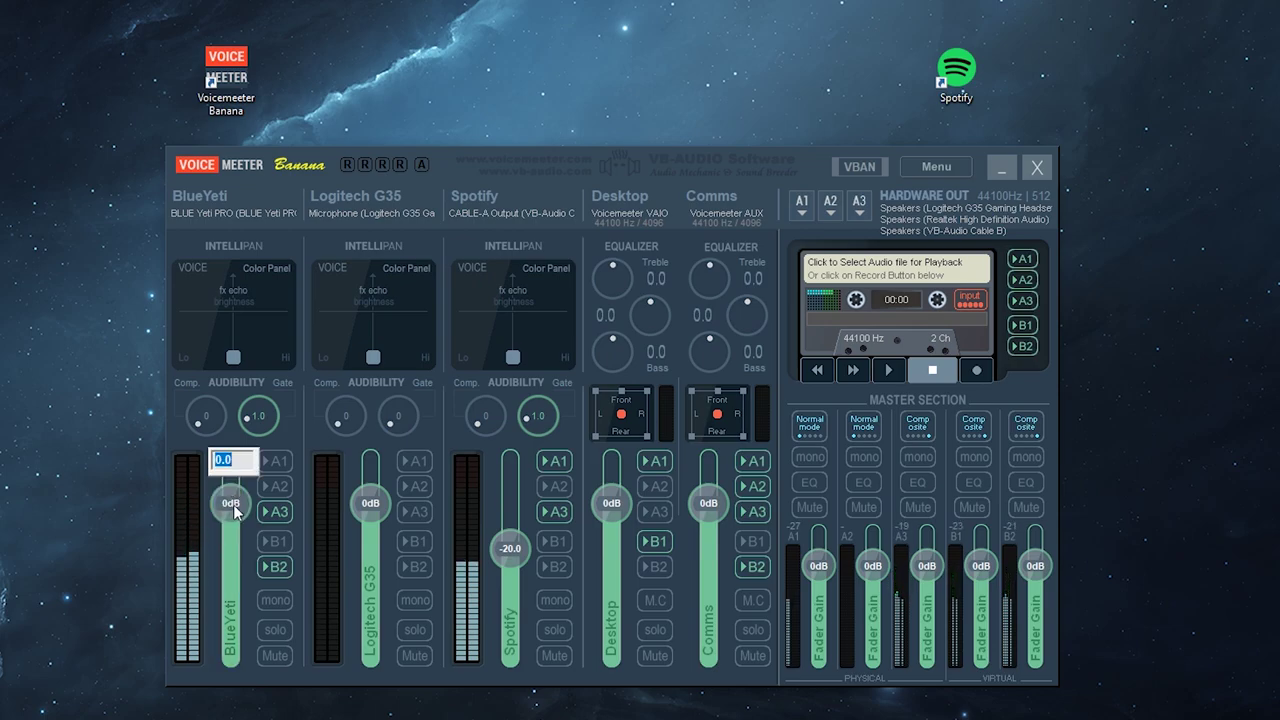
{"action": "type", "text": "10"}
{"action": "key", "text": "Return"}
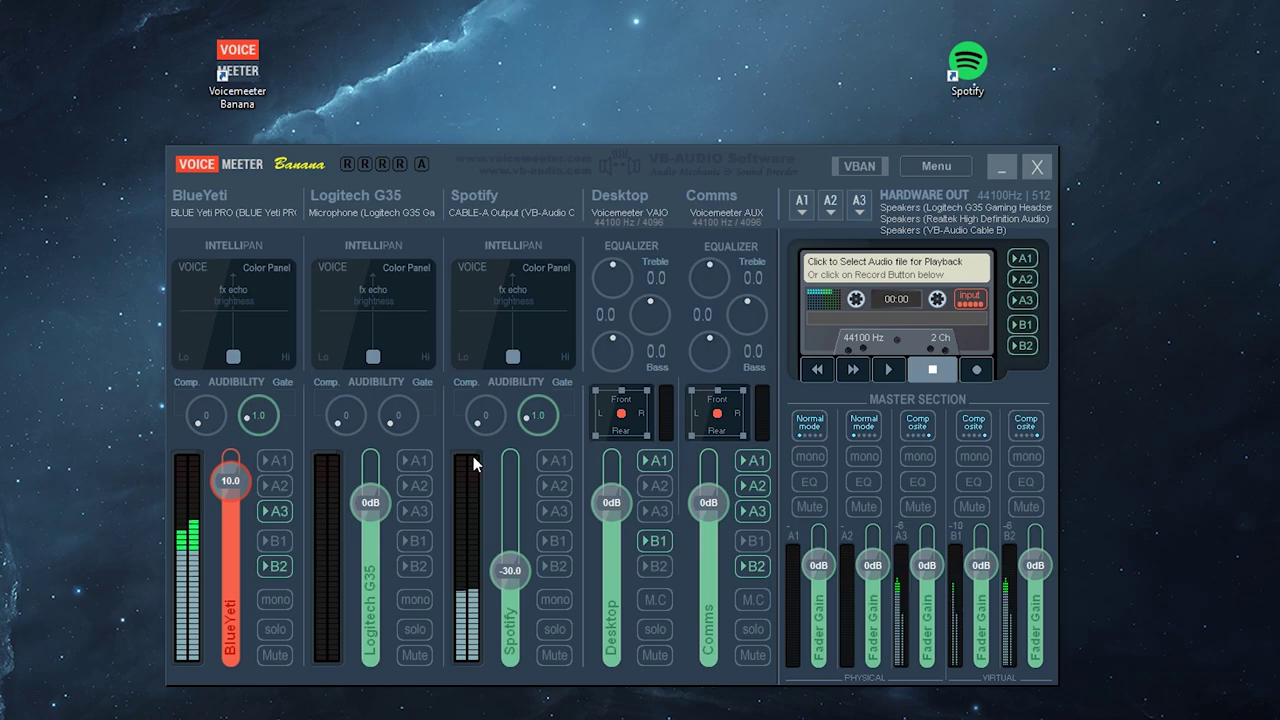
{"action": "right_click", "coordinate": [987, 64]}
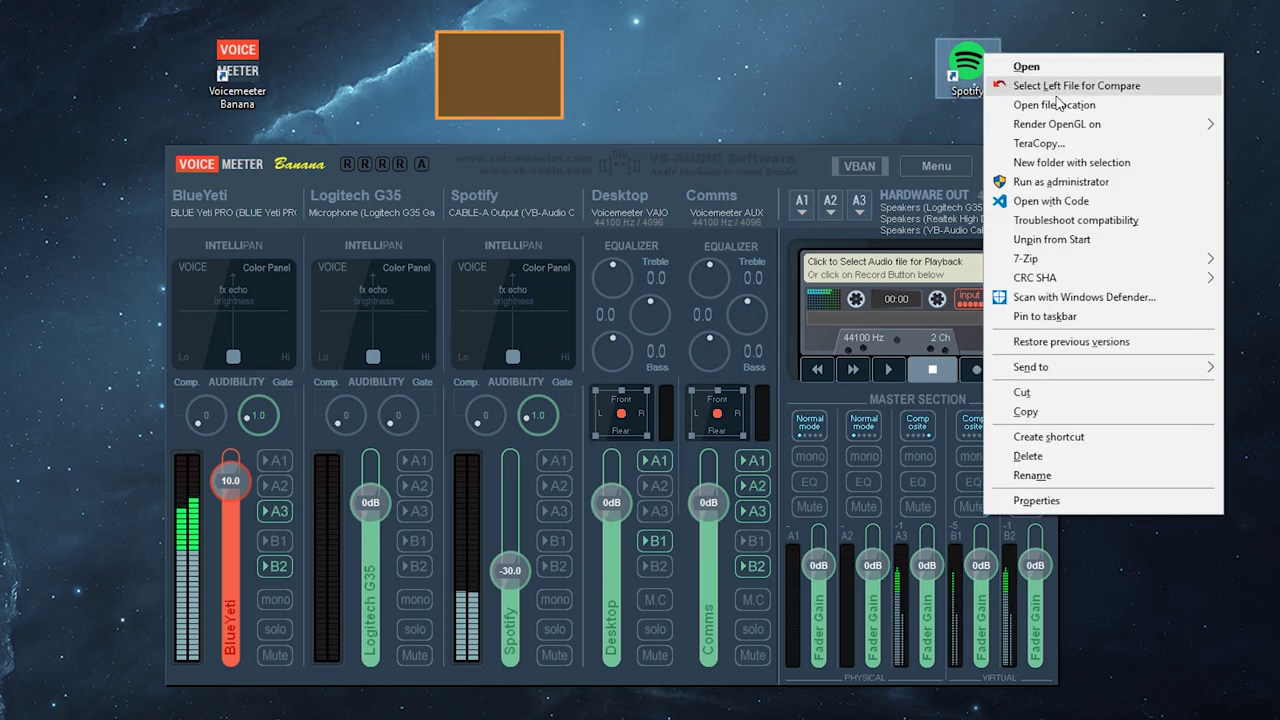
{"action": "left_click", "coordinate": [1122, 505]}
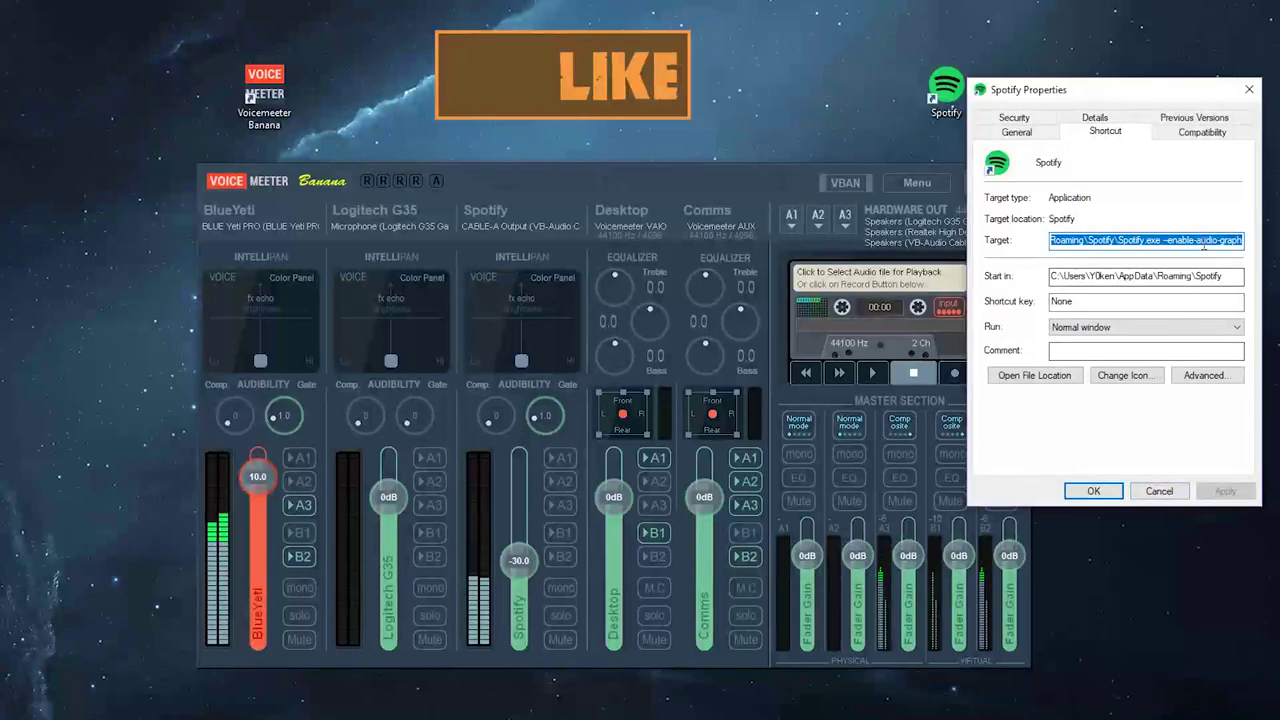
{"action": "left_click", "coordinate": [808, 153]}
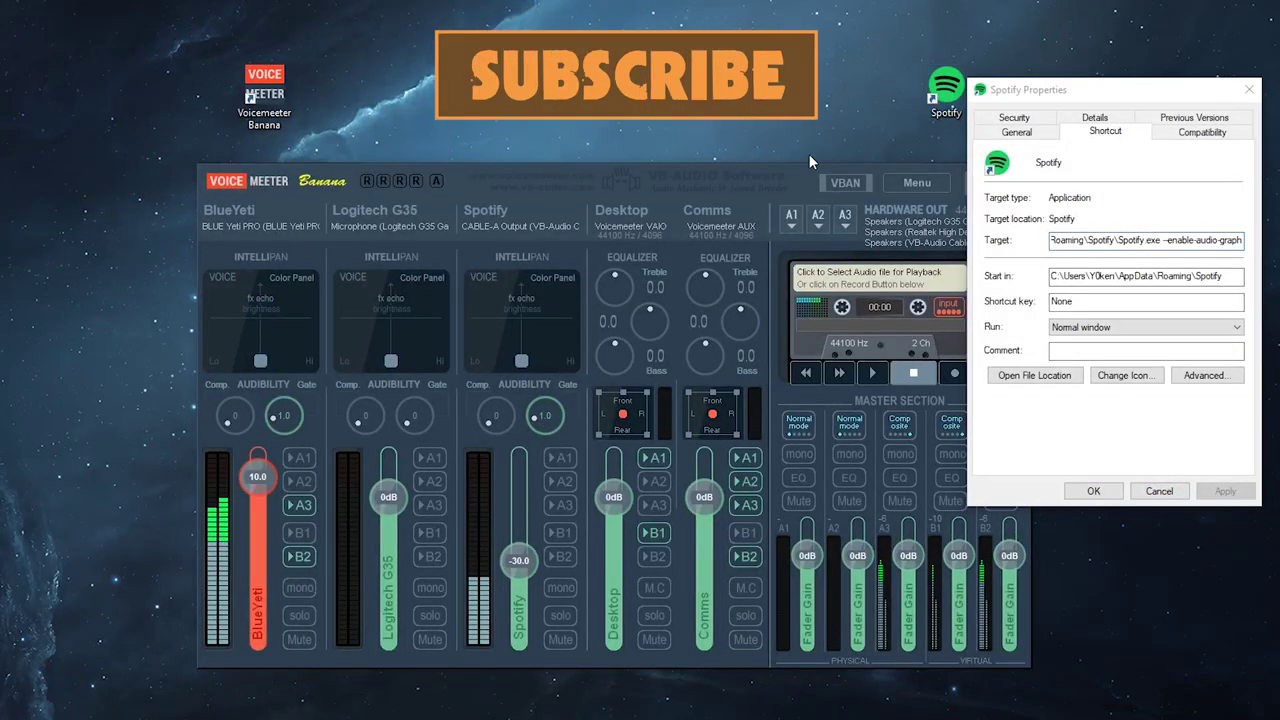
{"action": "left_click", "coordinate": [1249, 89]}
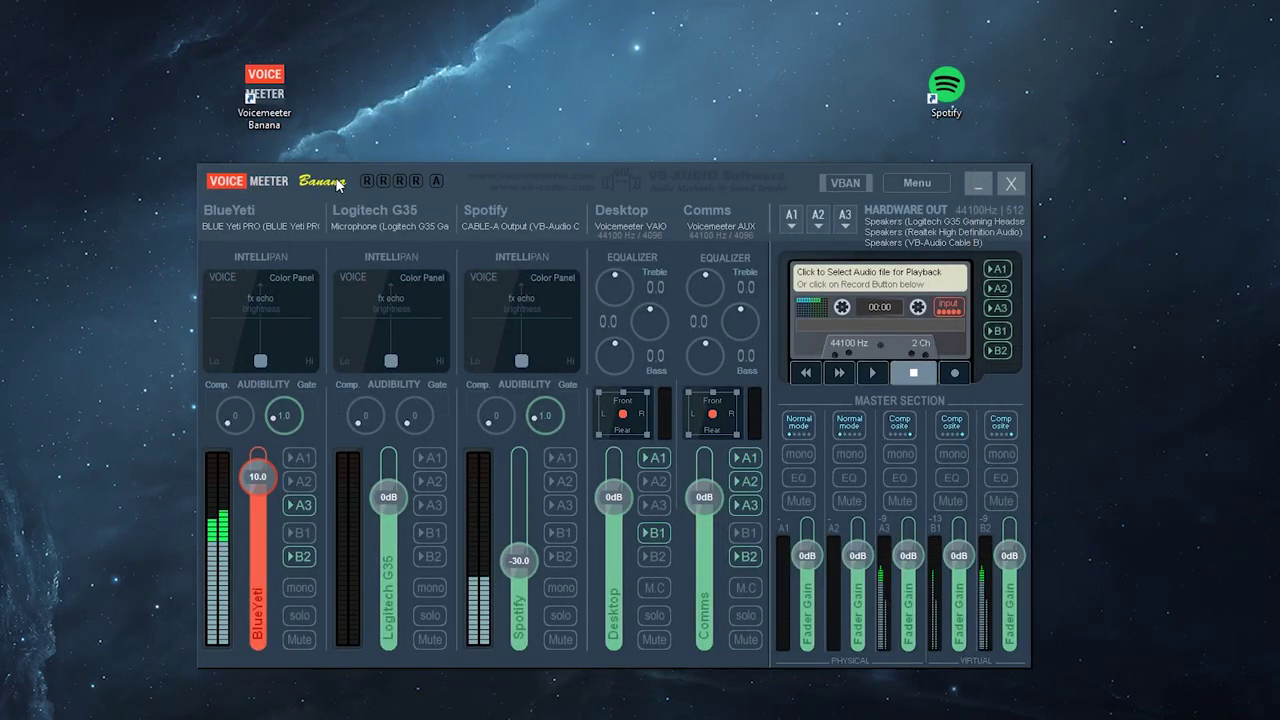